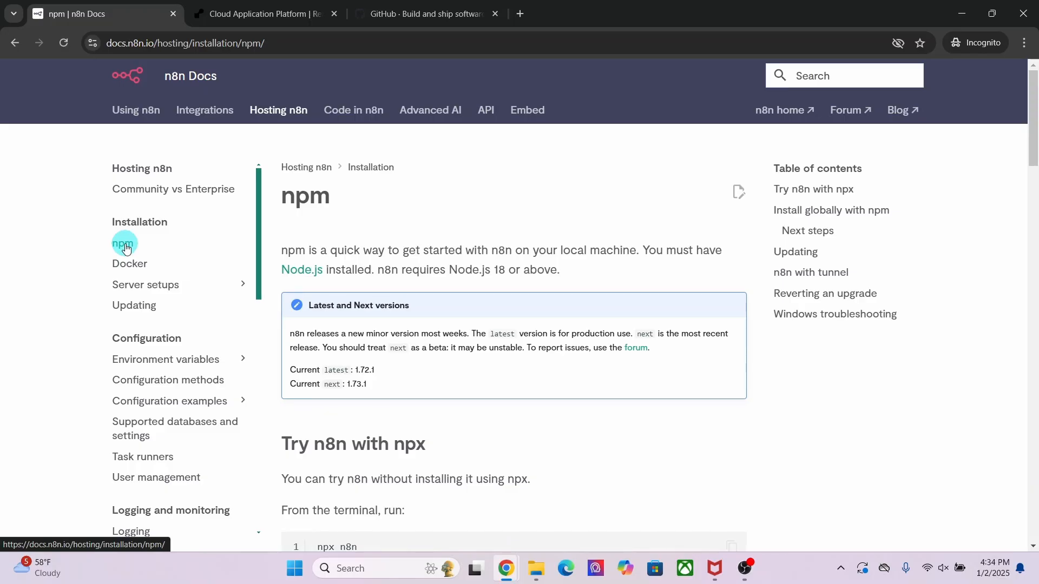
Review the Docker installation and server setups pages in the n8n documentation
left_click(127, 265)
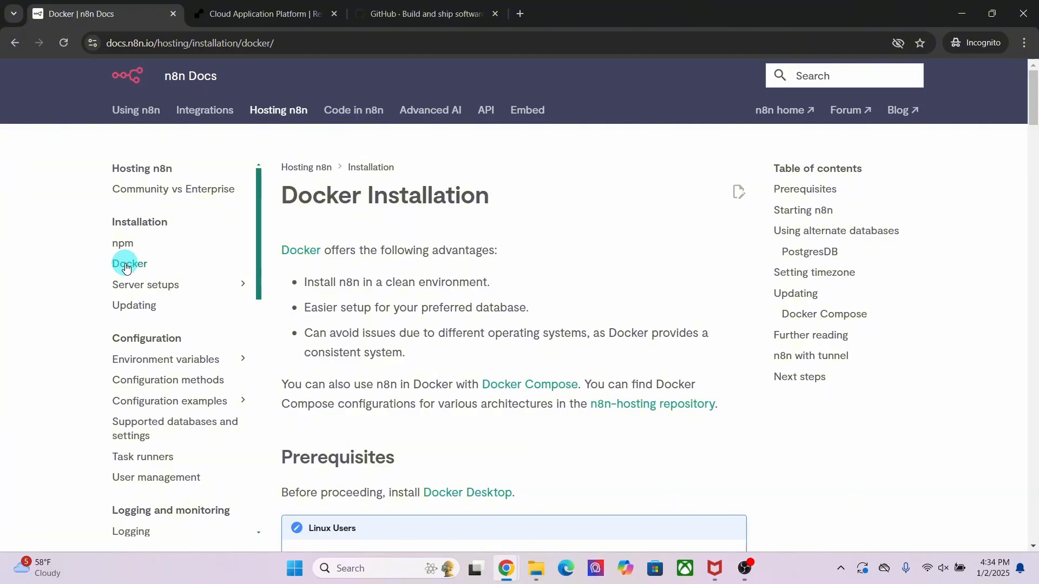
left_click(125, 285)
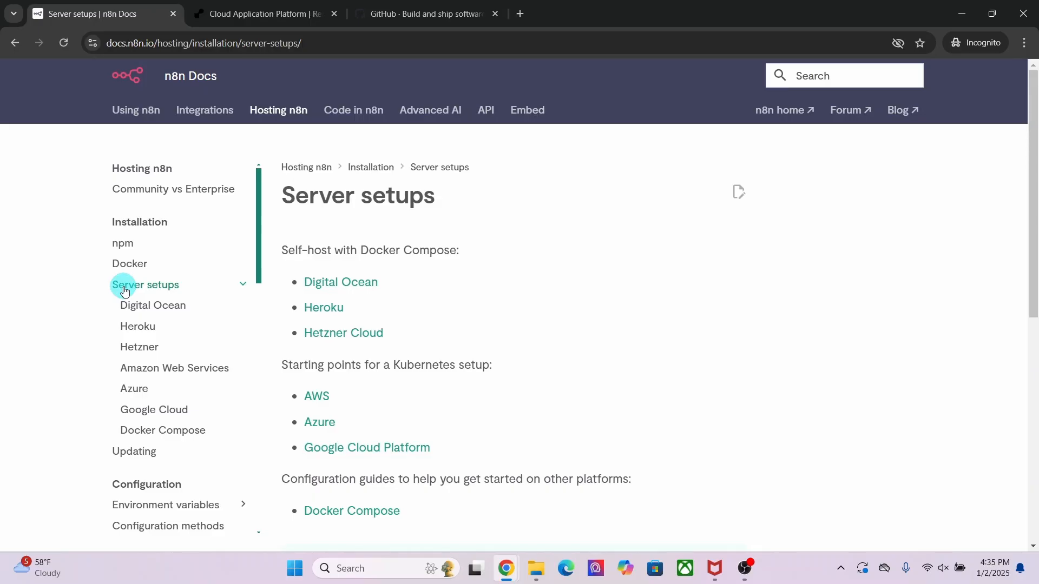
Open n8n's pricing page, switch the plans to monthly billing and review what each plan includes
left_click(153, 81)
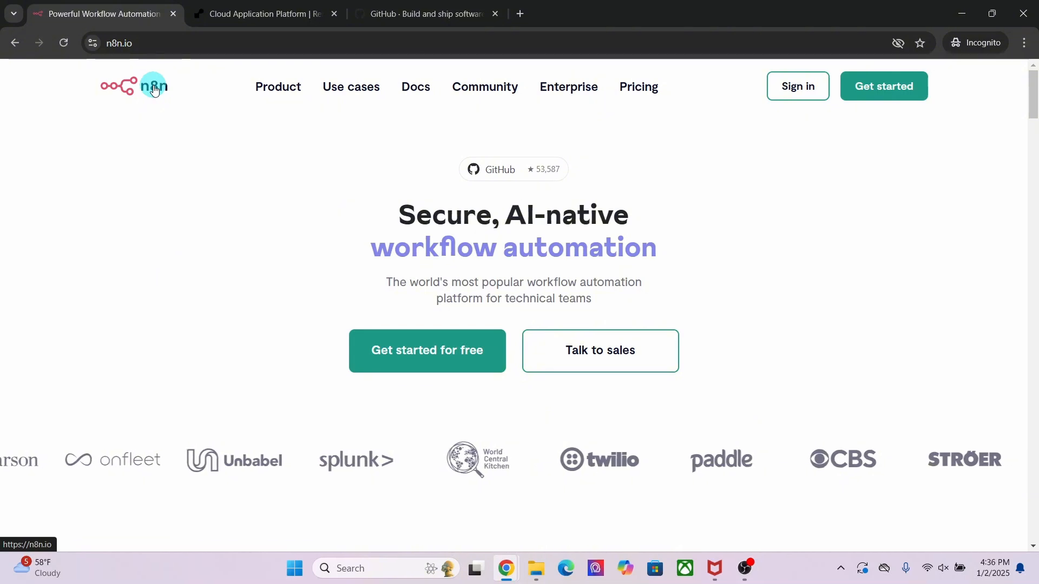
left_click(639, 88)
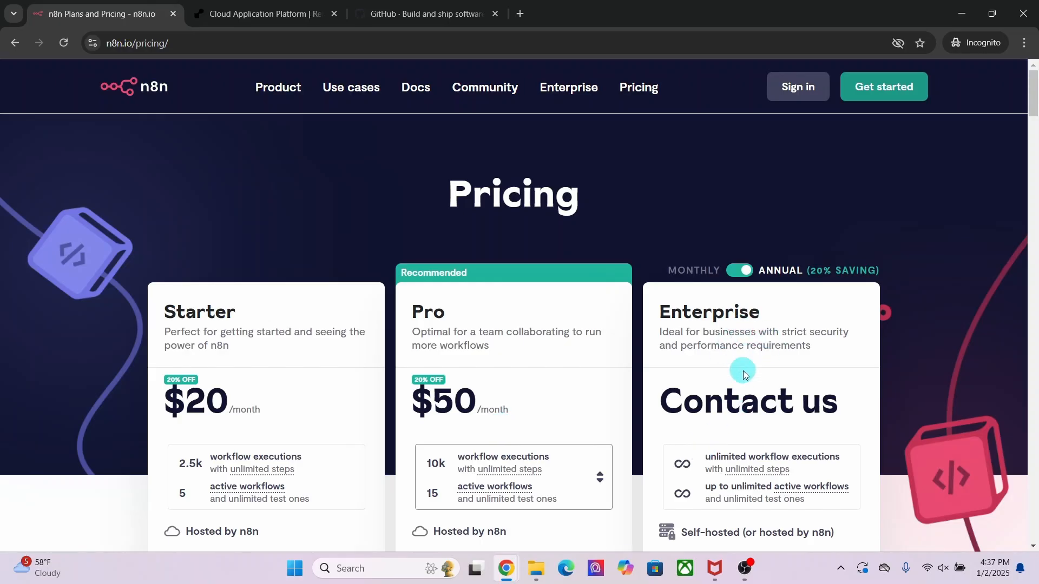
left_click(732, 272)
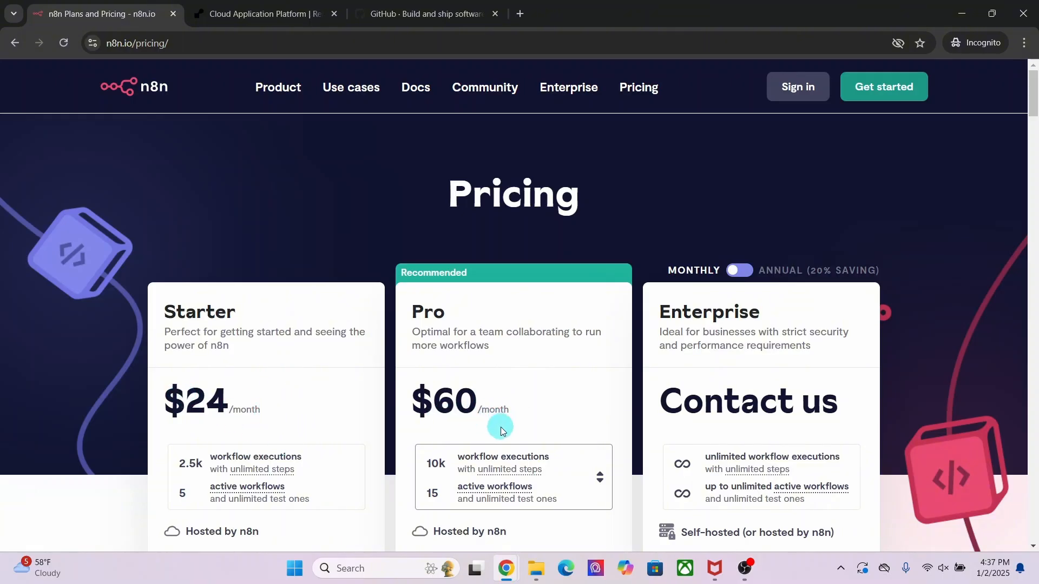
scroll(501, 427, "down", 8)
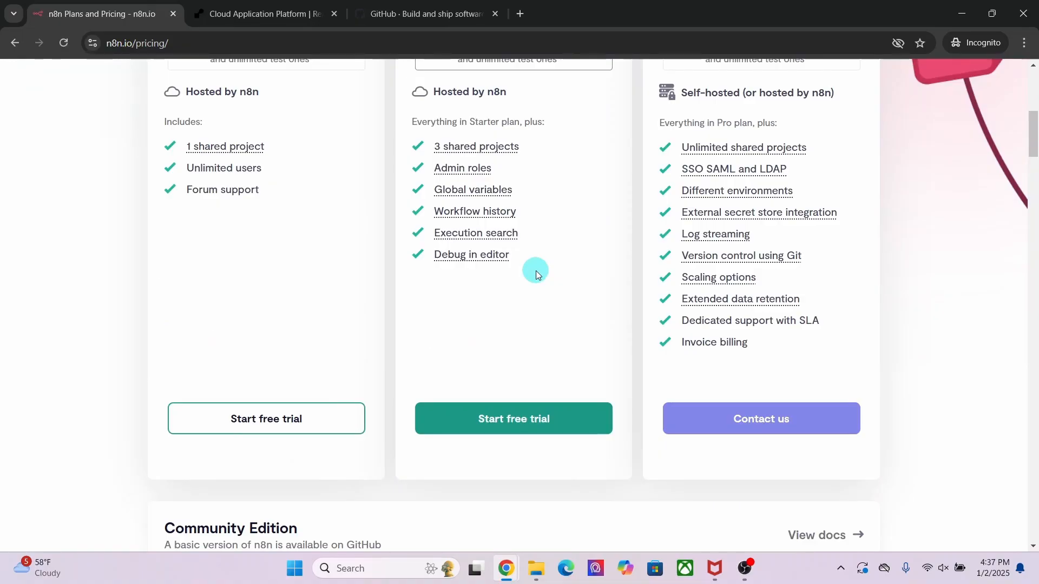
View the free trial registration form for the Pro plan and return to the n8n home page
left_click(485, 421)
left_click(318, 205)
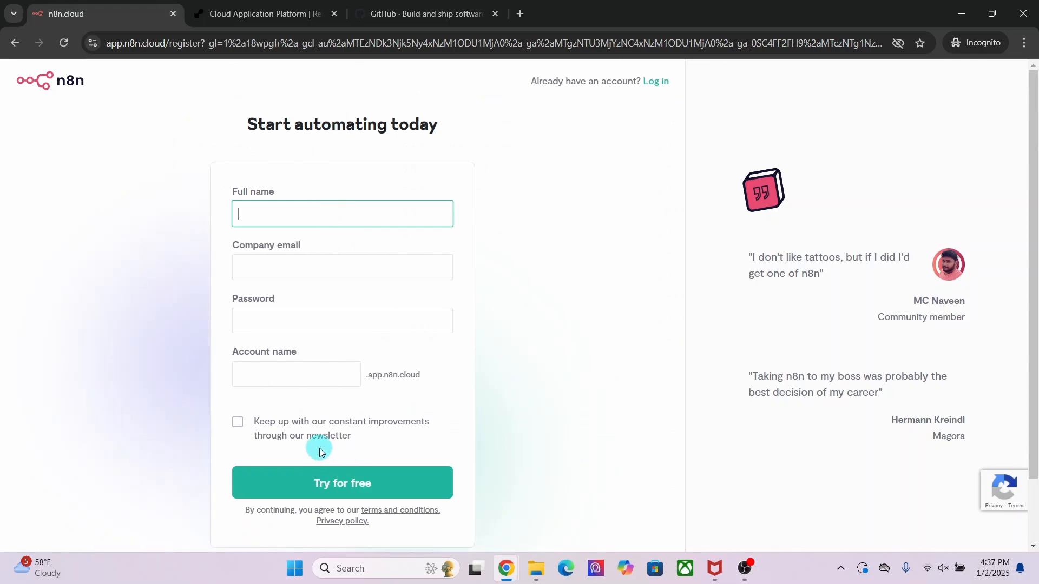
left_click(14, 43)
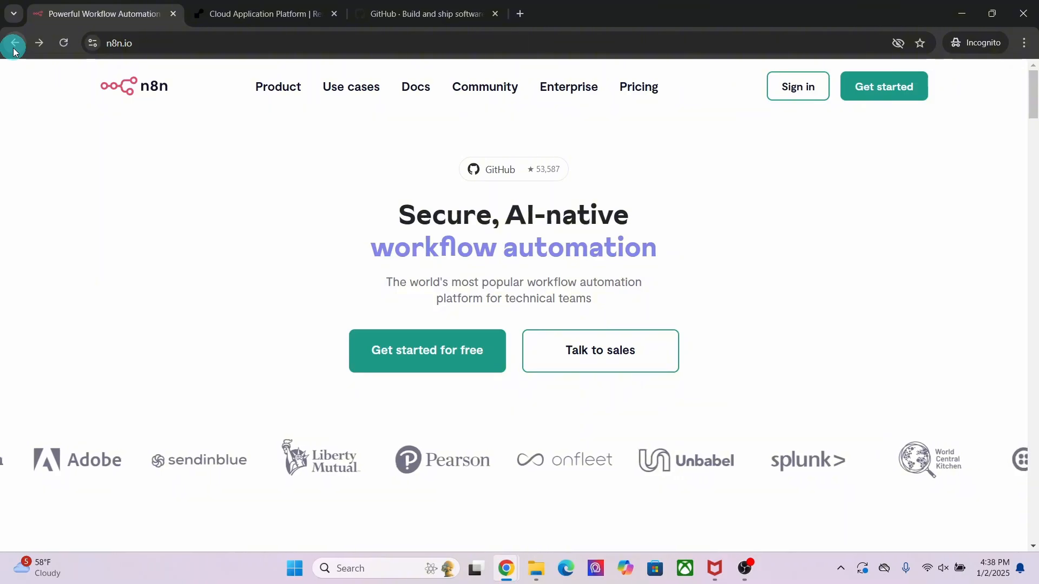
Open the n8n documentation and review the server setups in its self-hosting section
left_click(414, 87)
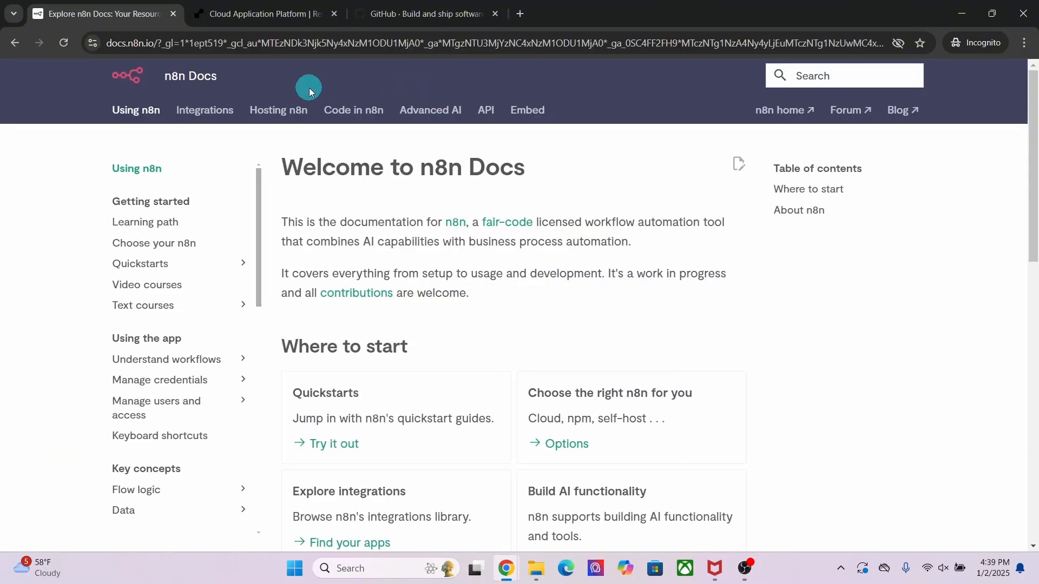
left_click(265, 111)
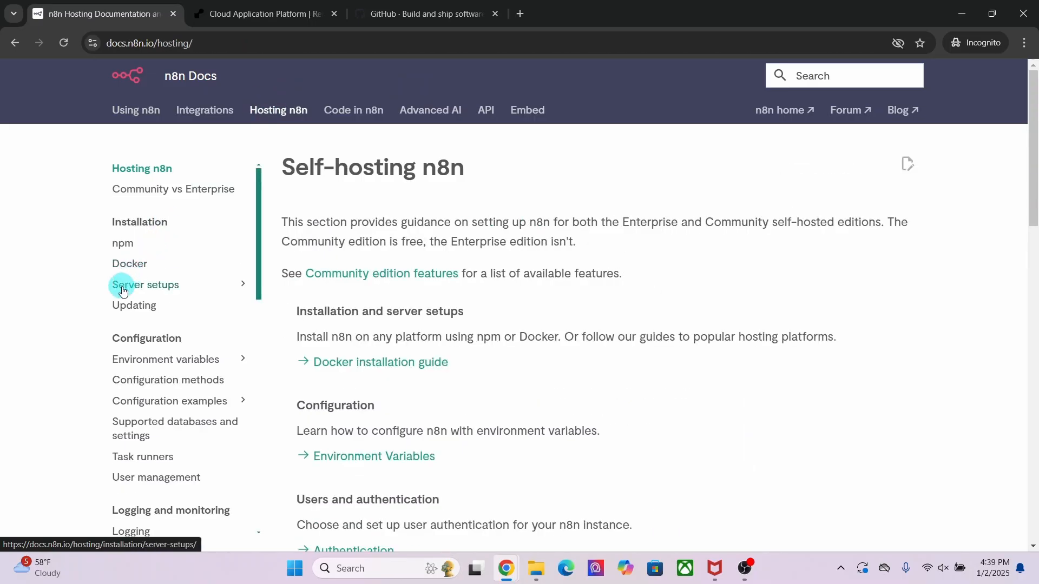
left_click(123, 291)
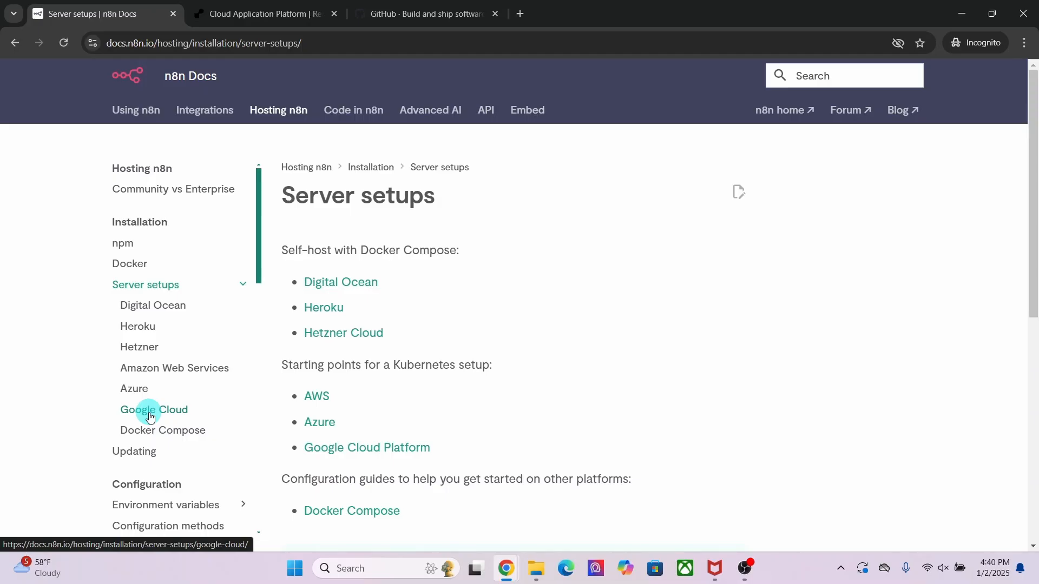
Switch to the Render site and start its free sign-up, and start an account sign-up on GitHub
key("ctrl+Tab")
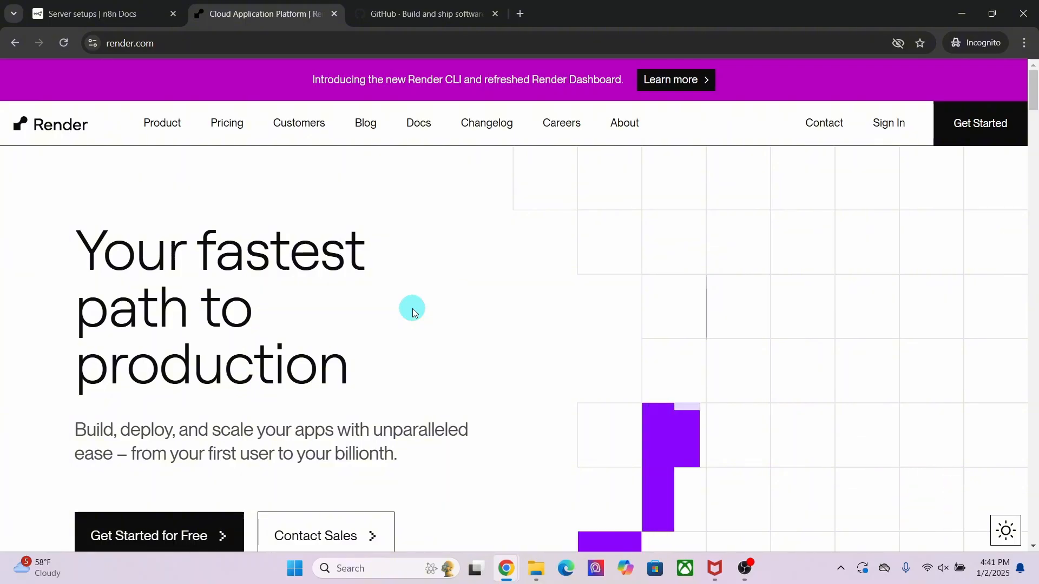
left_click(968, 126)
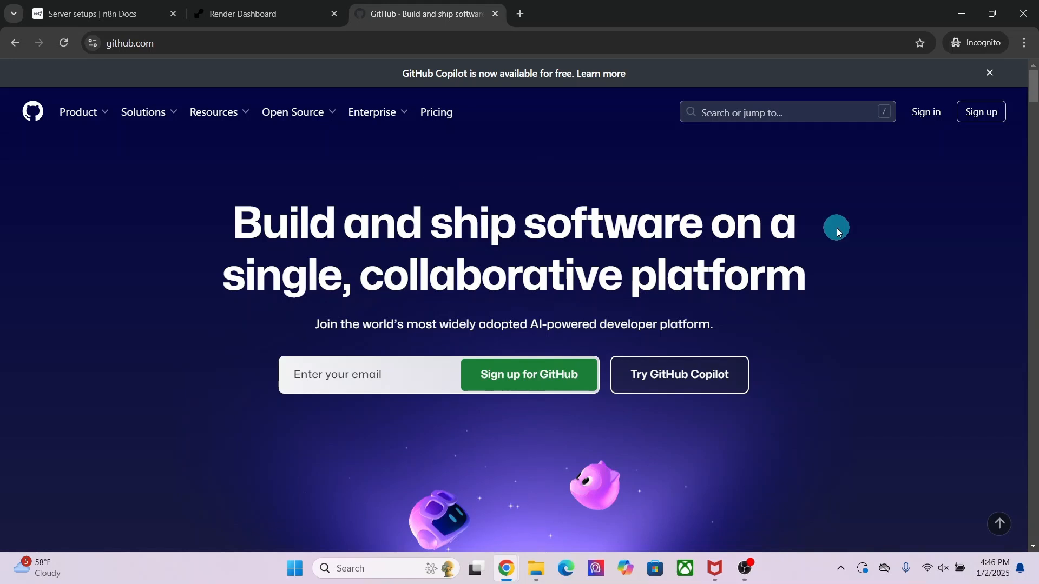
left_click(979, 116)
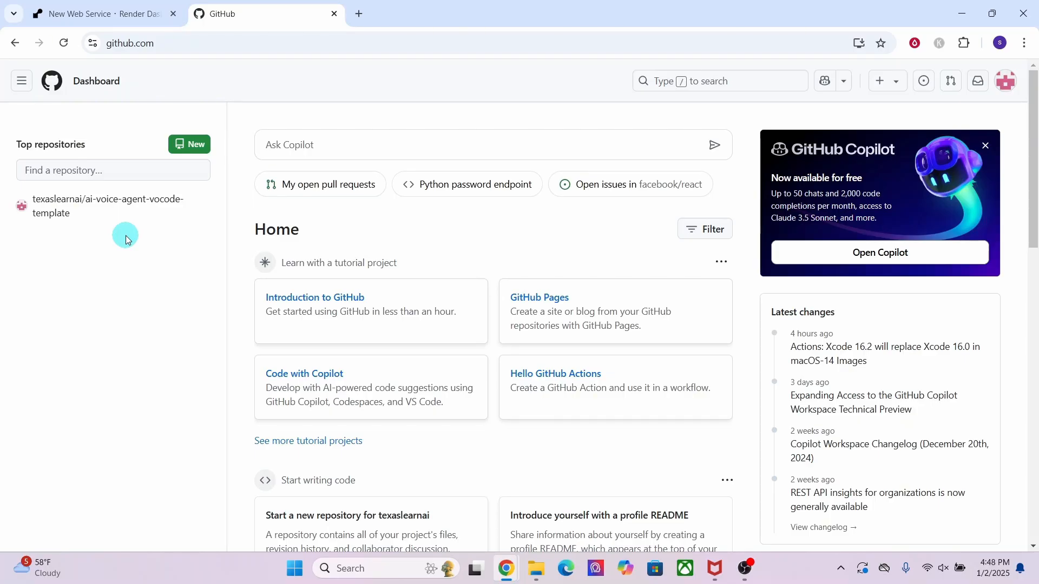
Search GitHub for n8n and open the n8n-io/n8n repository
left_click(668, 81)
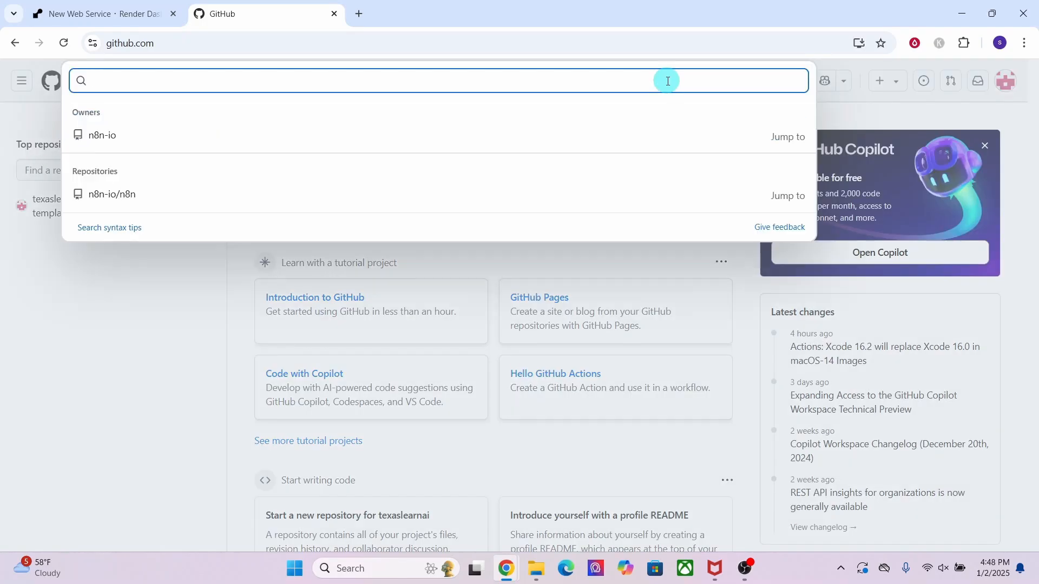
type("n8n")
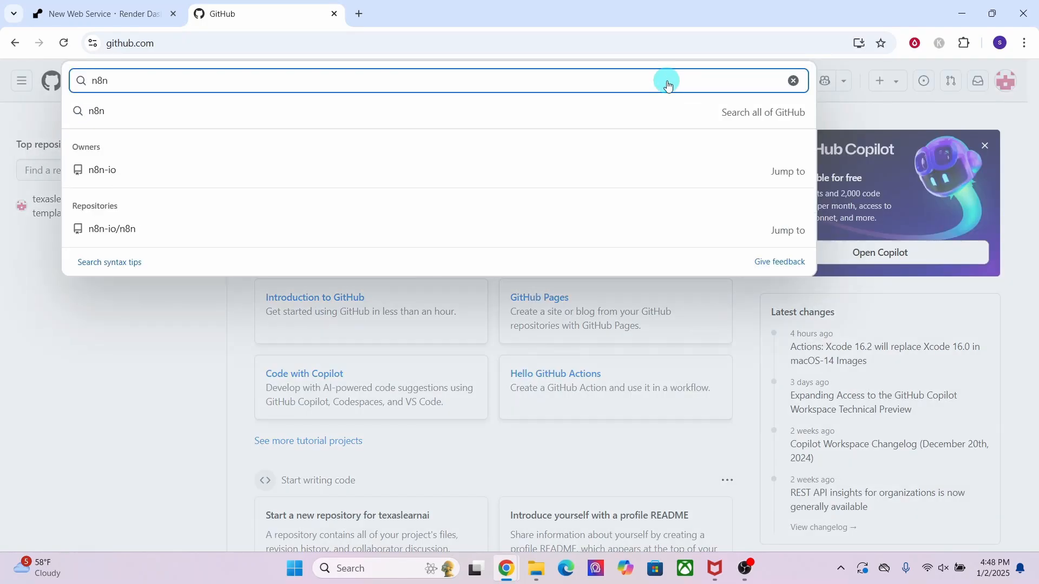
key("Return")
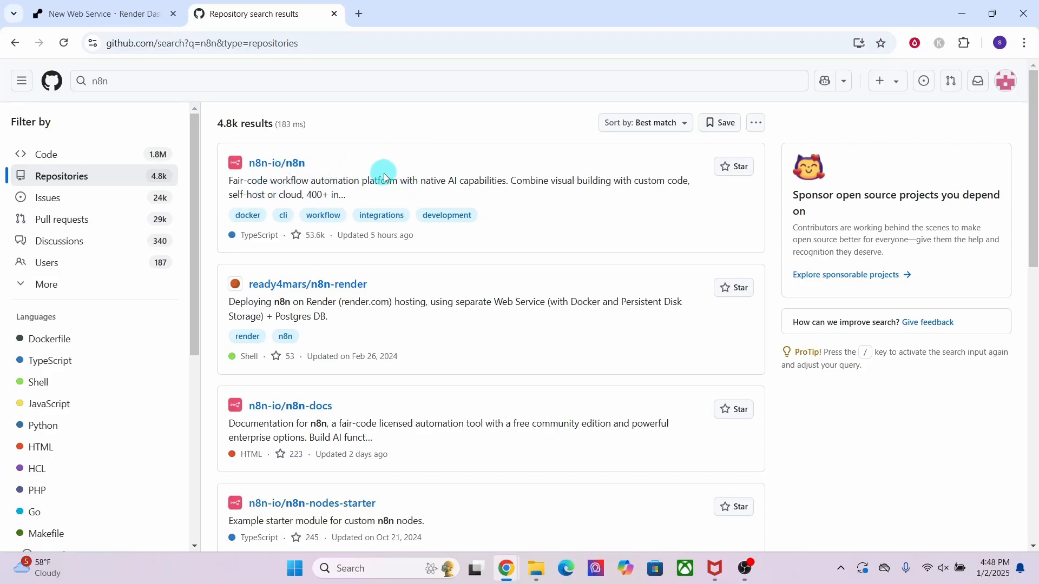
left_click(269, 166)
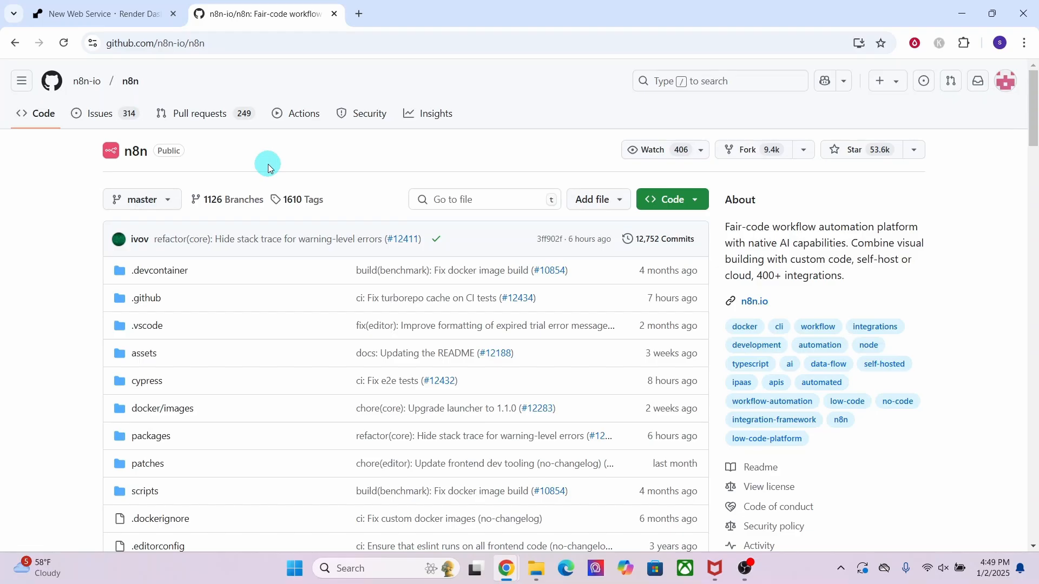
Fork the n8n repository's master branch into the personal account and open the account's repository list
left_click(744, 156)
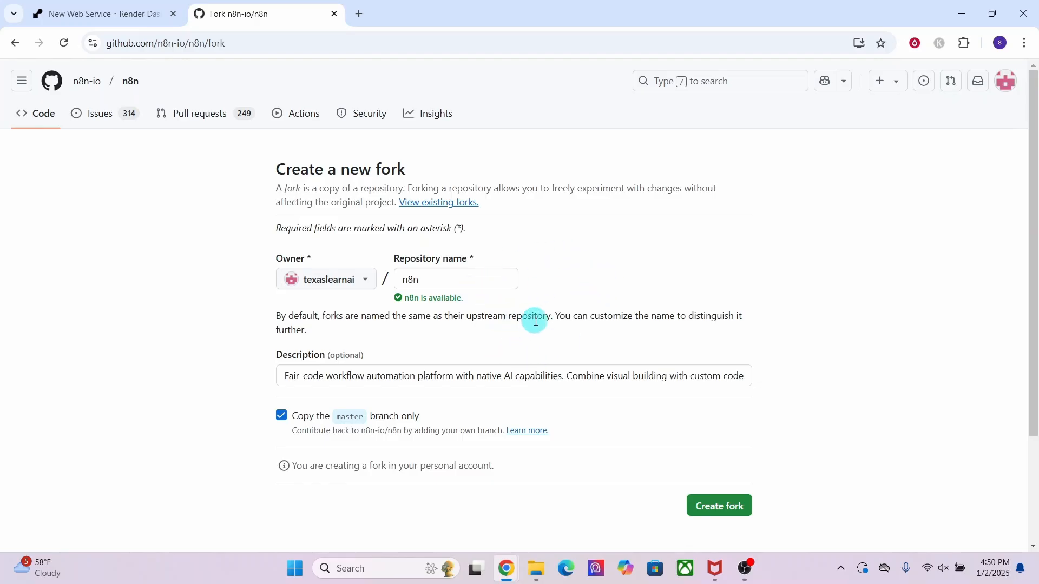
left_click(719, 507)
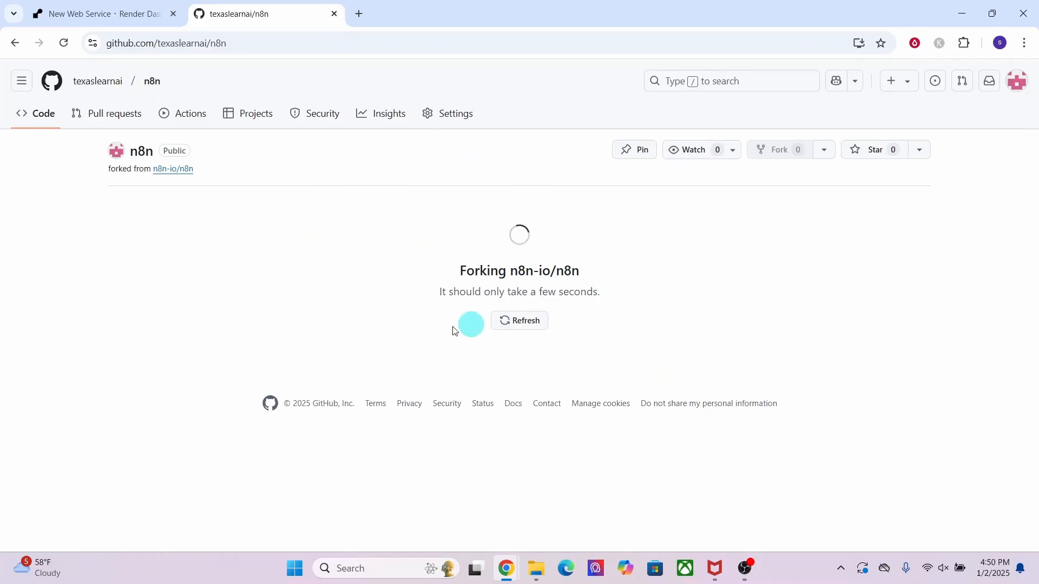
left_click(543, 323)
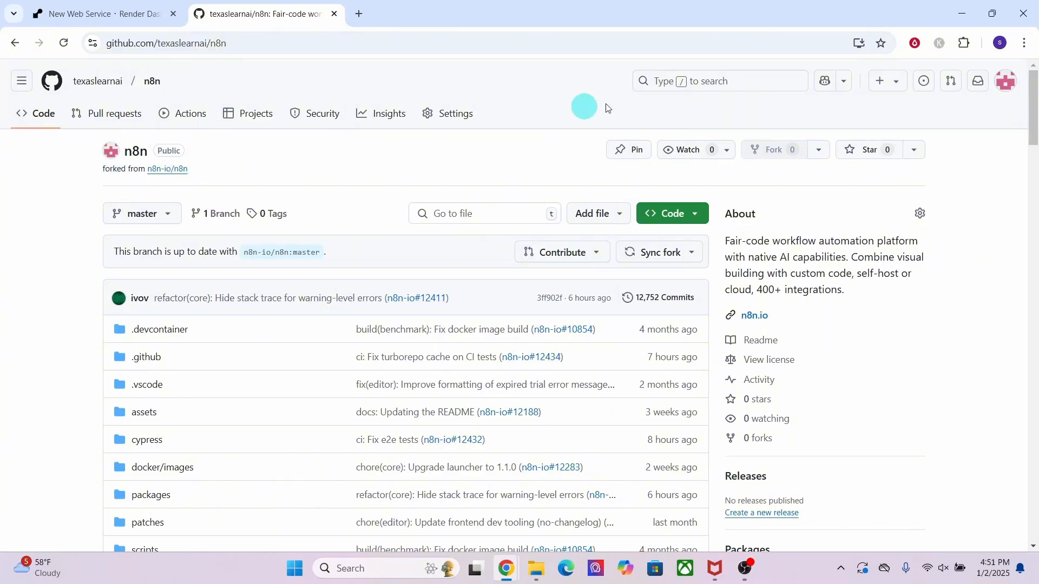
left_click(1006, 84)
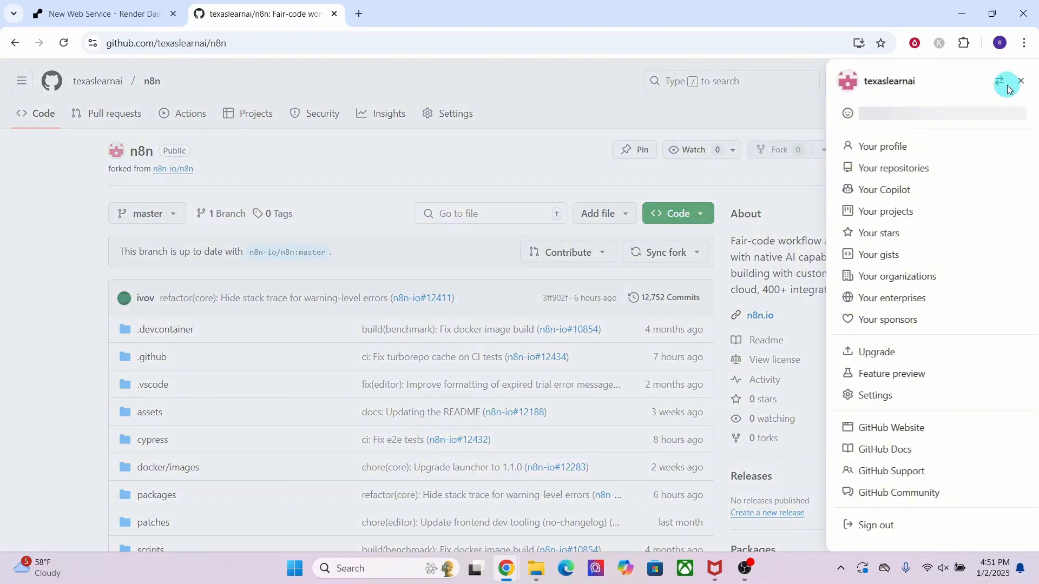
left_click(873, 169)
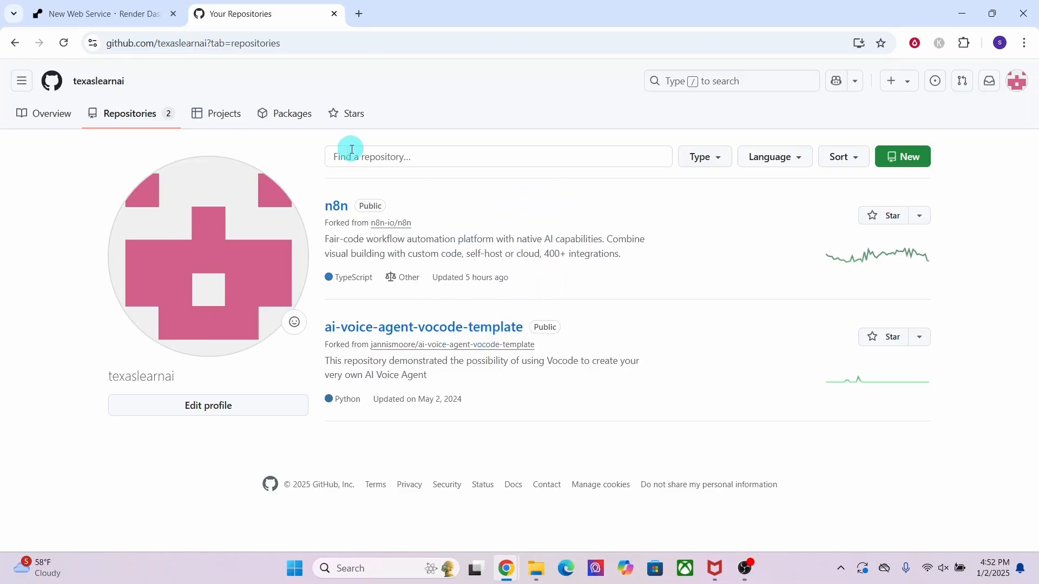
Switch to the Render dashboard, start a new web service and install Render on the GitHub account for repository access
left_click(84, 13)
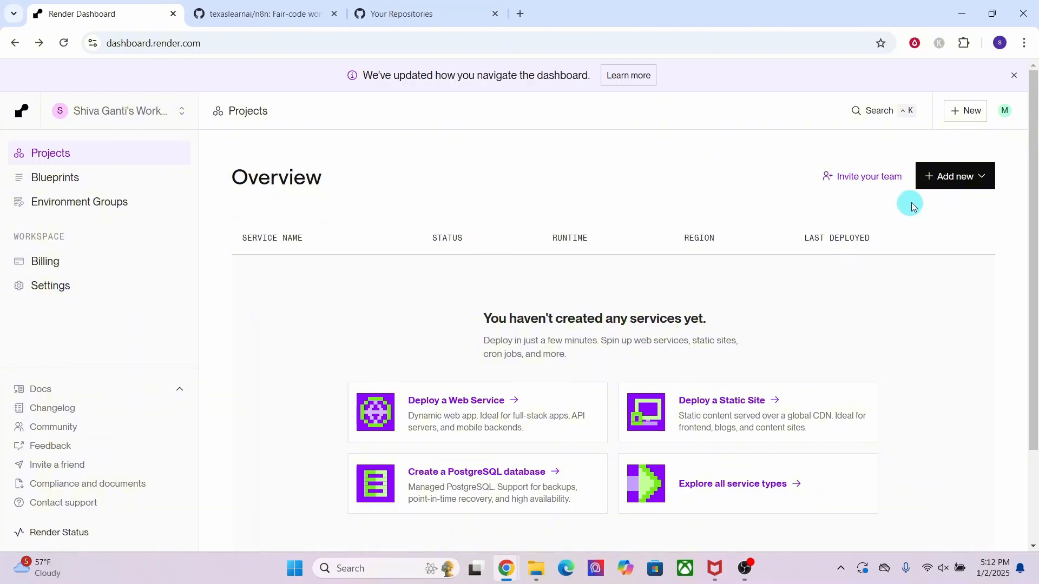
left_click(942, 176)
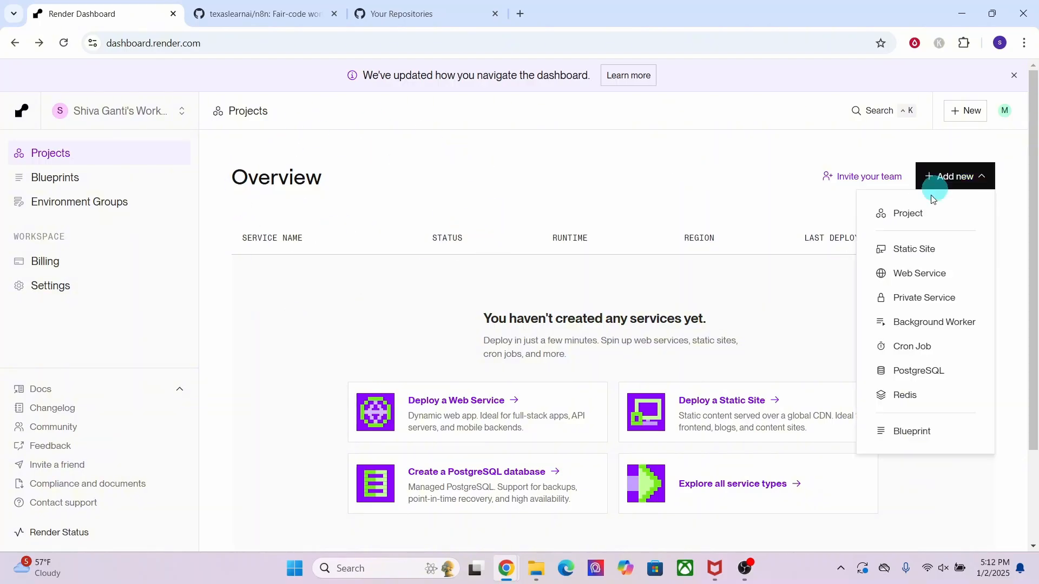
left_click(900, 273)
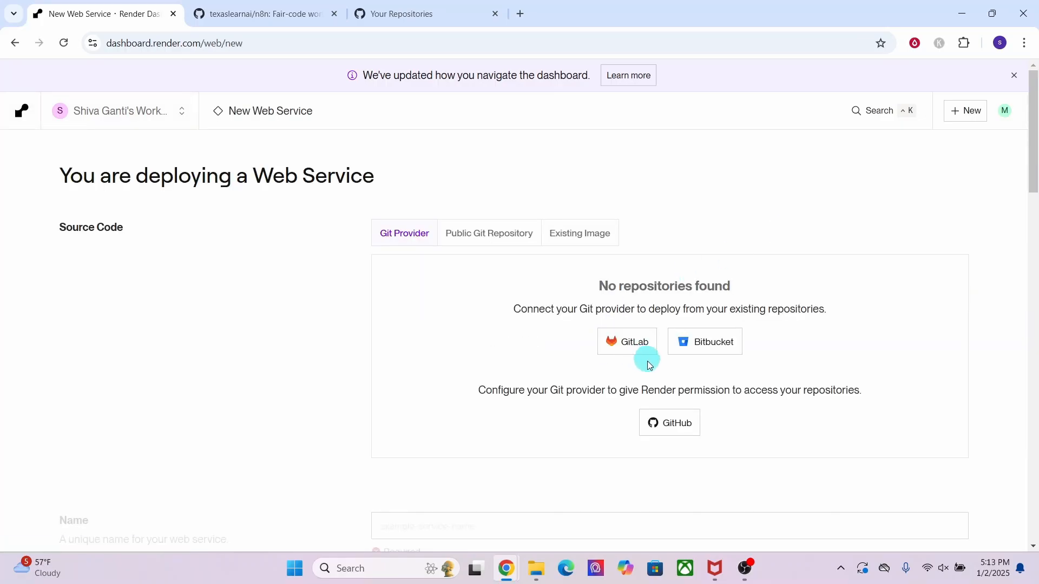
left_click(664, 431)
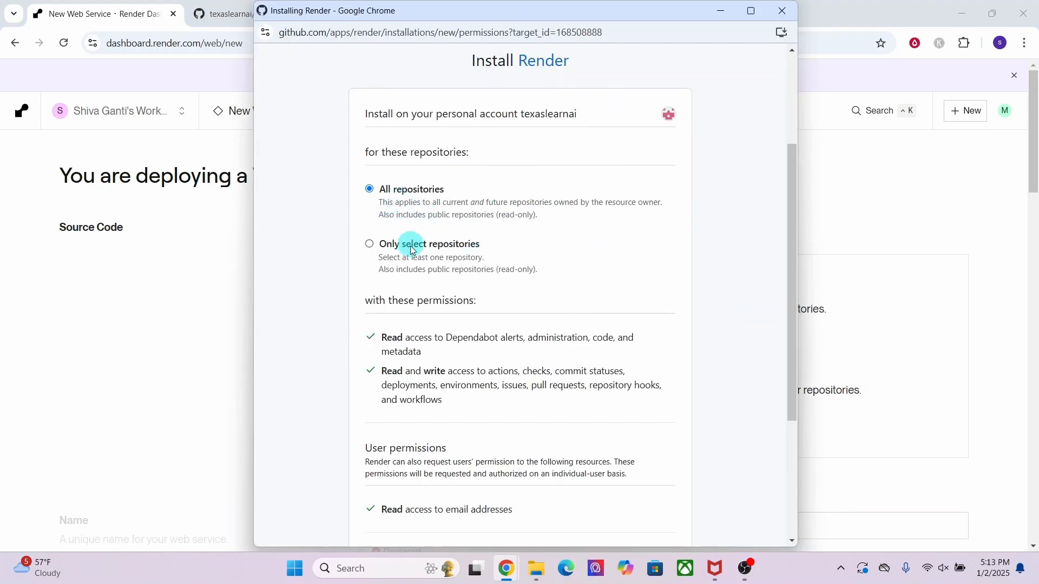
scroll(700, 333, "down", 4)
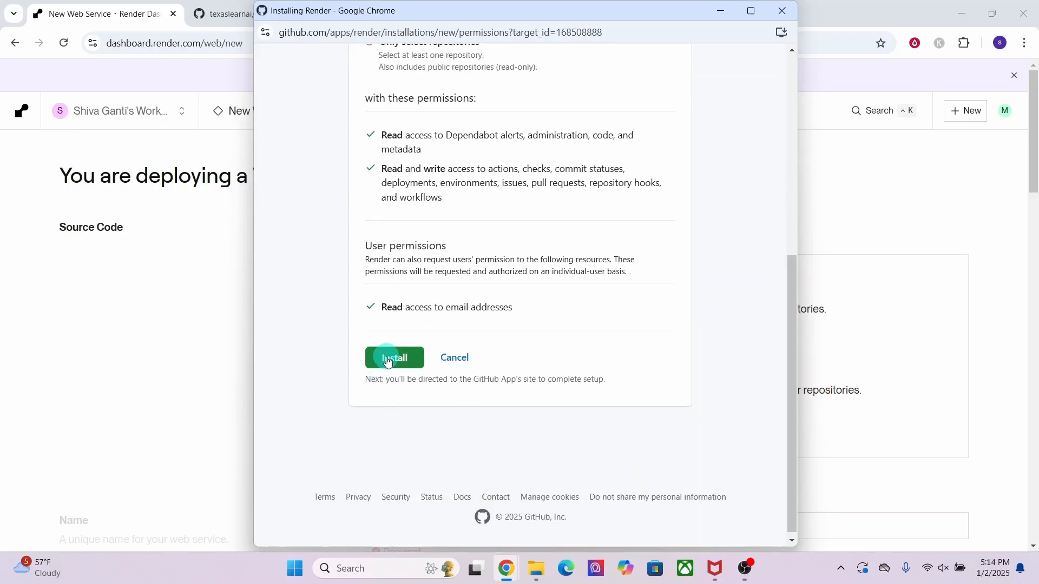
Connect the forked n8n repository as the source code and name the web service n8nselfhosted
left_click(409, 308)
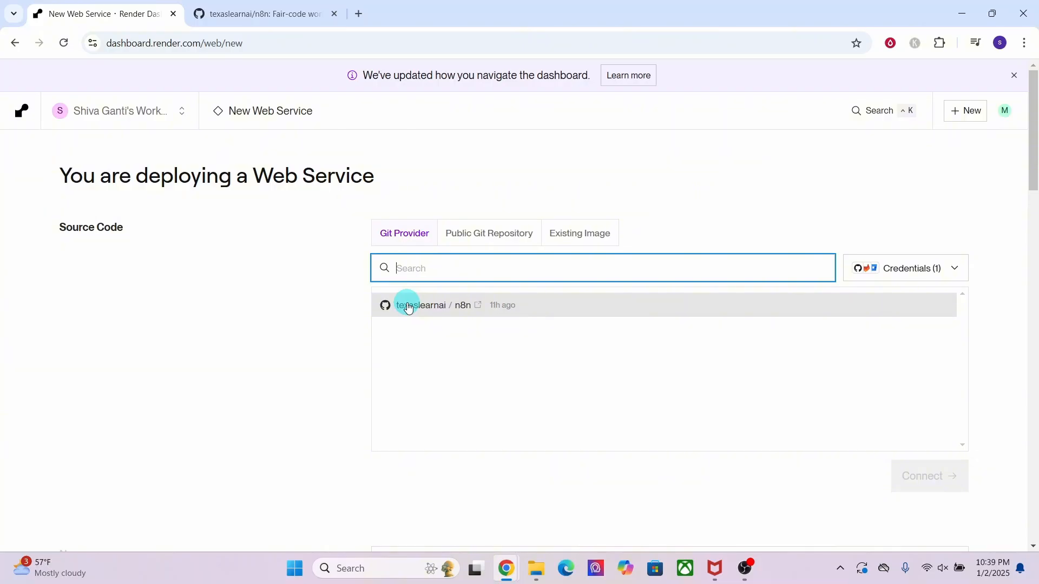
left_click(914, 485)
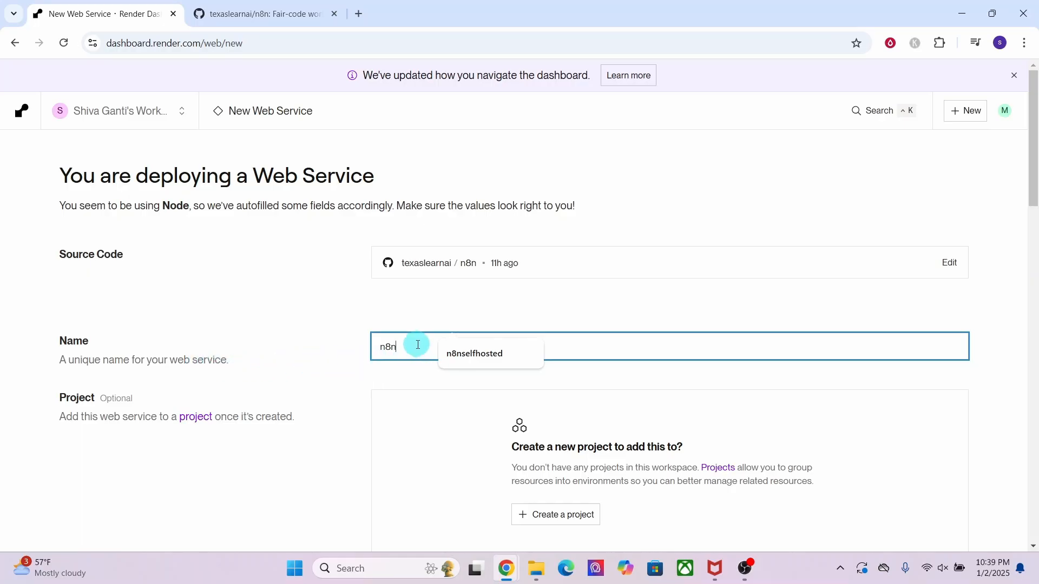
left_click(458, 353)
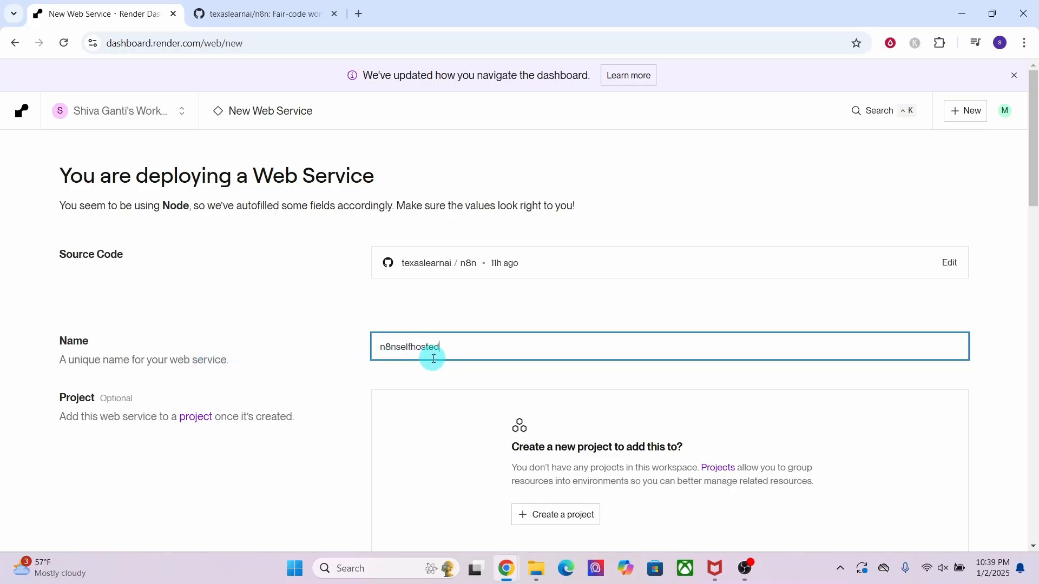
Create a project named n8n with an environment named Test for the web service
scroll(85, 189, "down", 4)
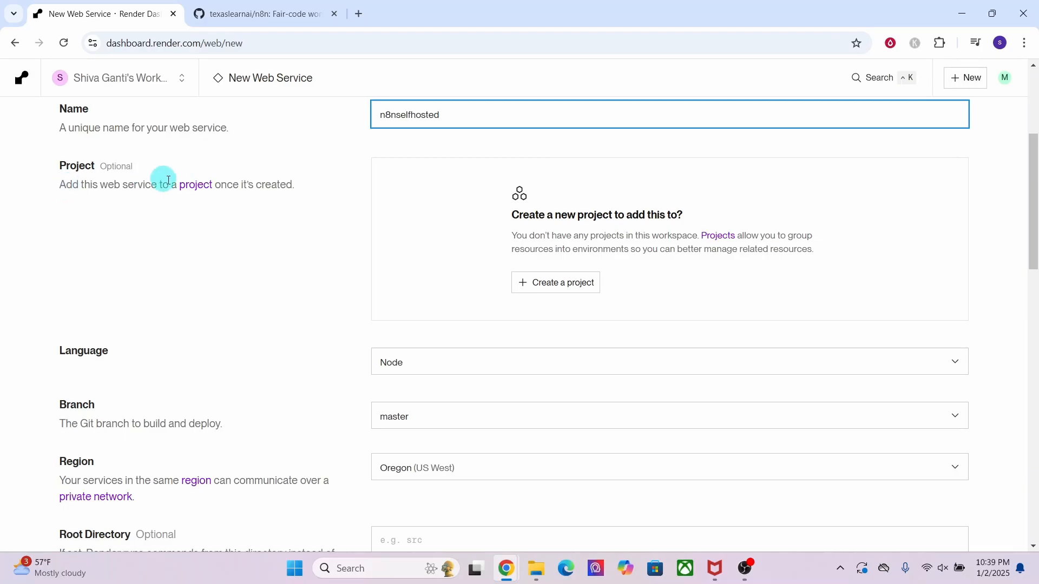
left_click(546, 286)
left_click(405, 281)
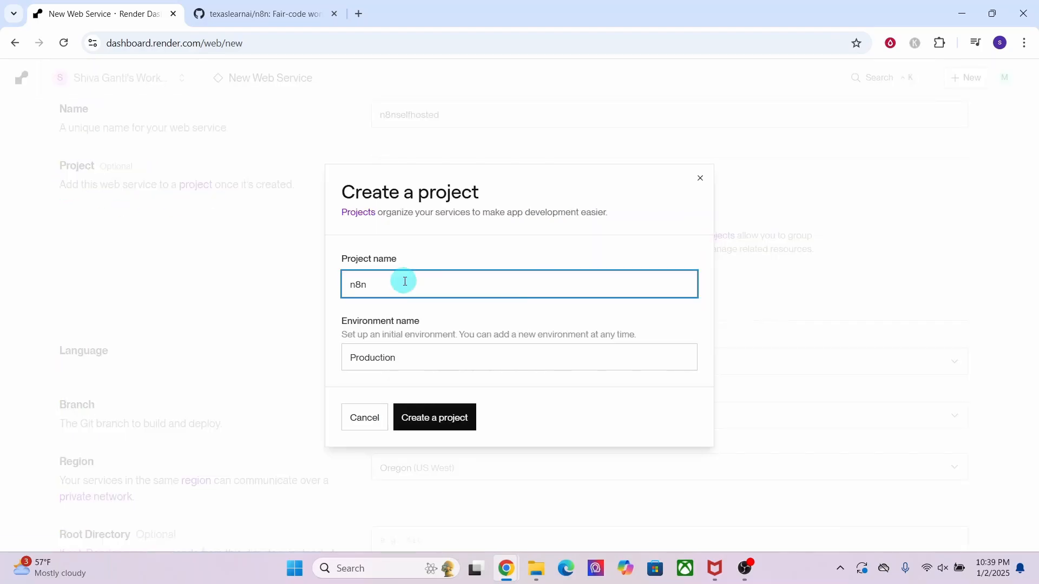
left_click_drag(403, 358, 310, 356)
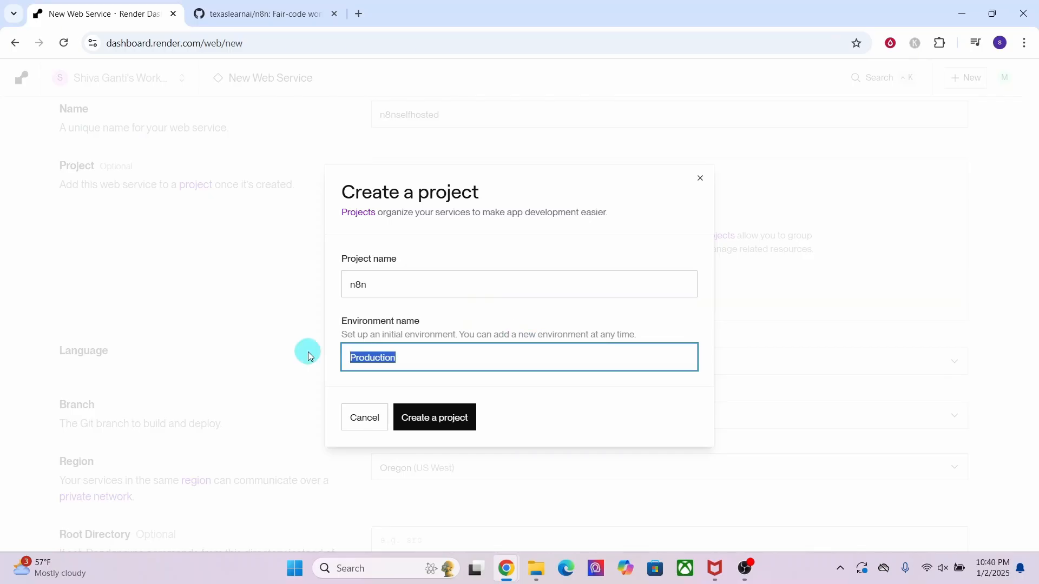
type("Test")
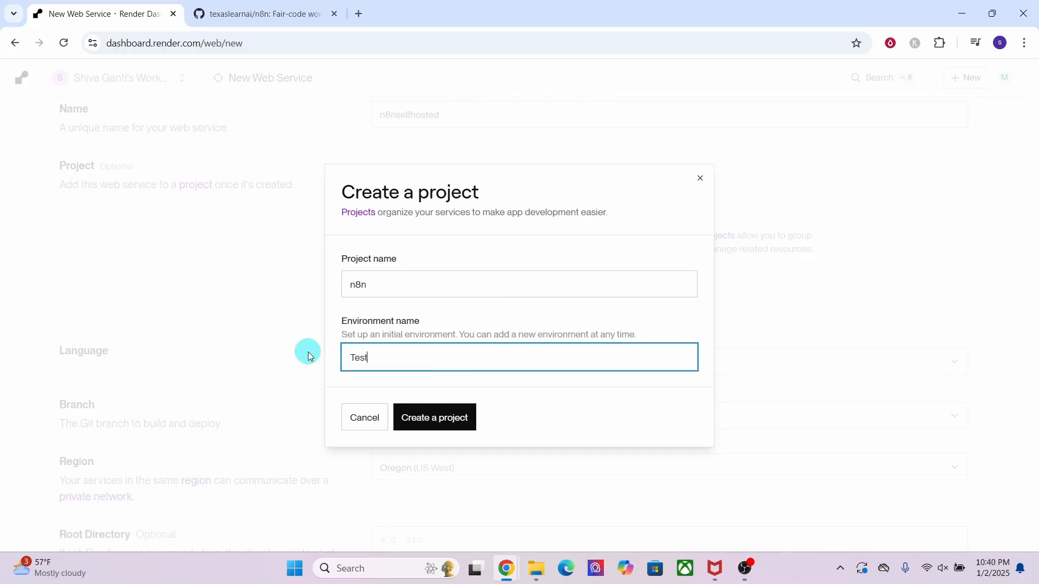
left_click(426, 423)
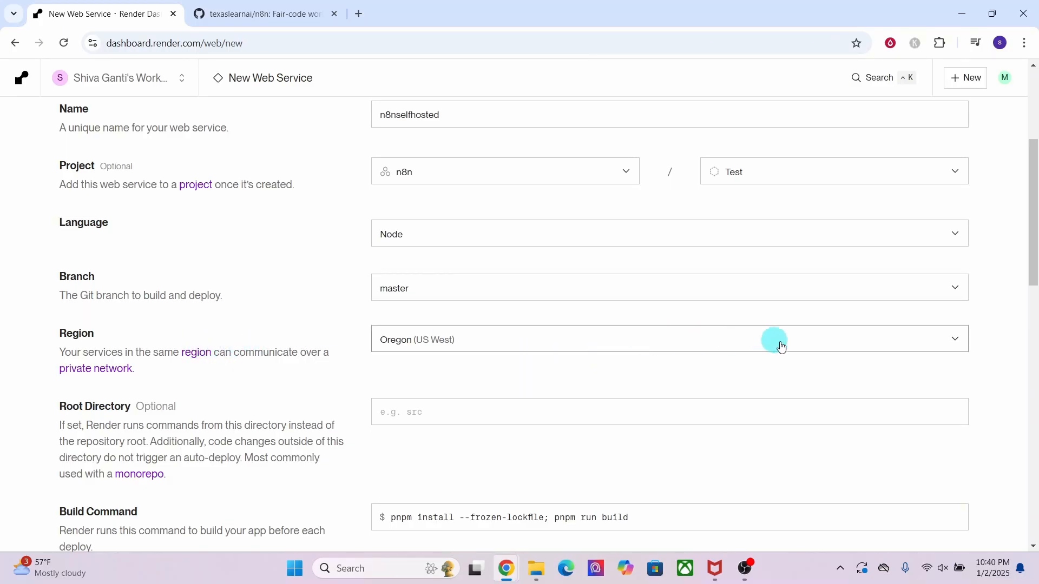
Set the web service's region to Ohio (US East) and choose the Free instance type
left_click(956, 339)
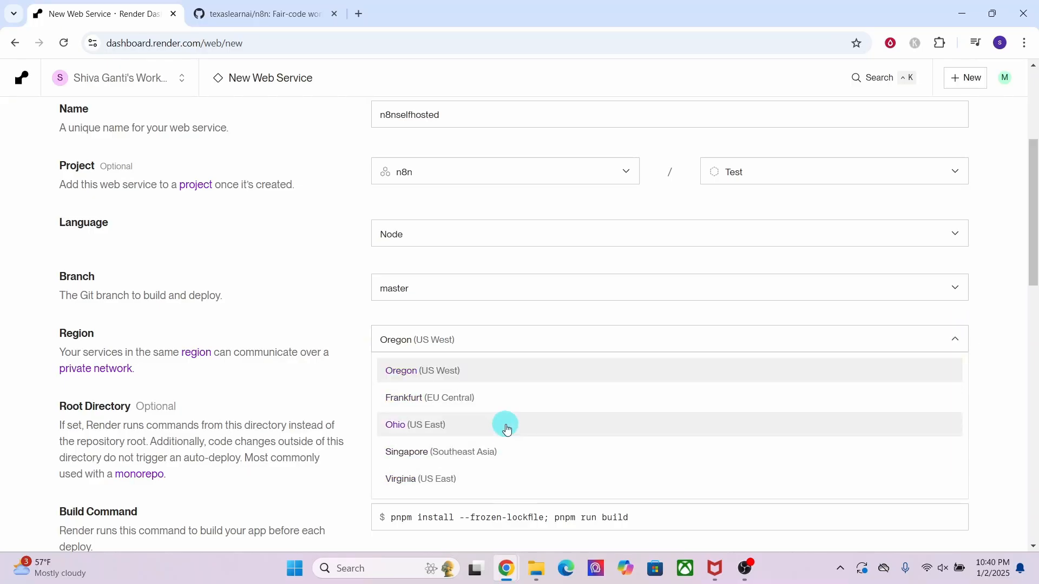
left_click(394, 431)
scroll(394, 430, "down", 3)
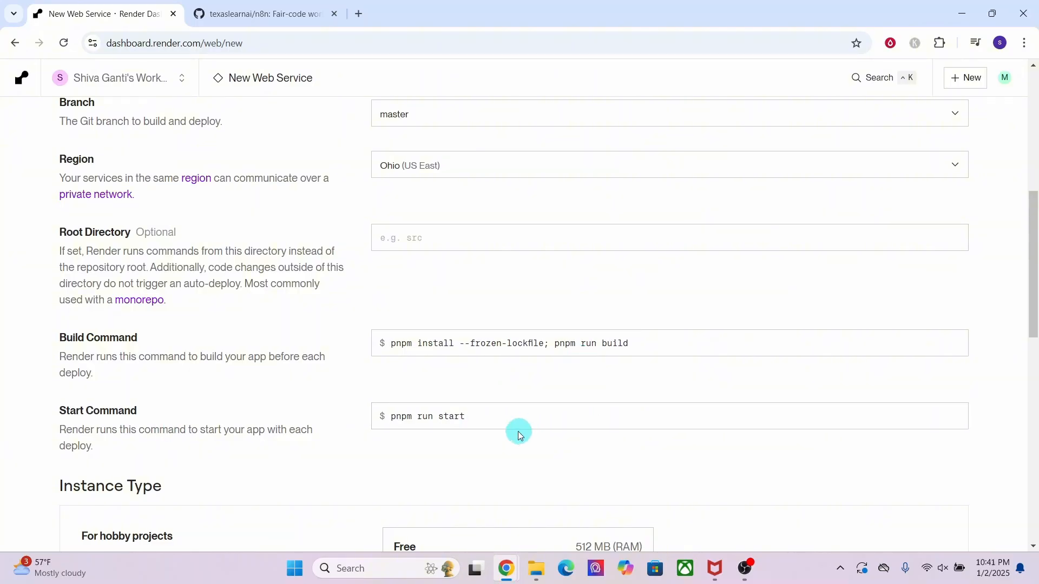
scroll(612, 413, "down", 5)
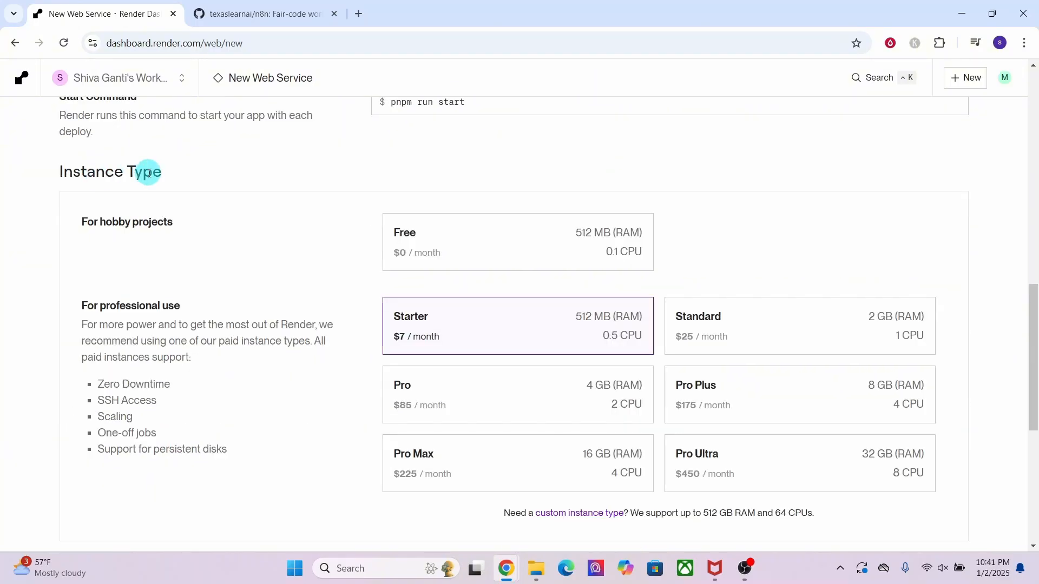
left_click(481, 253)
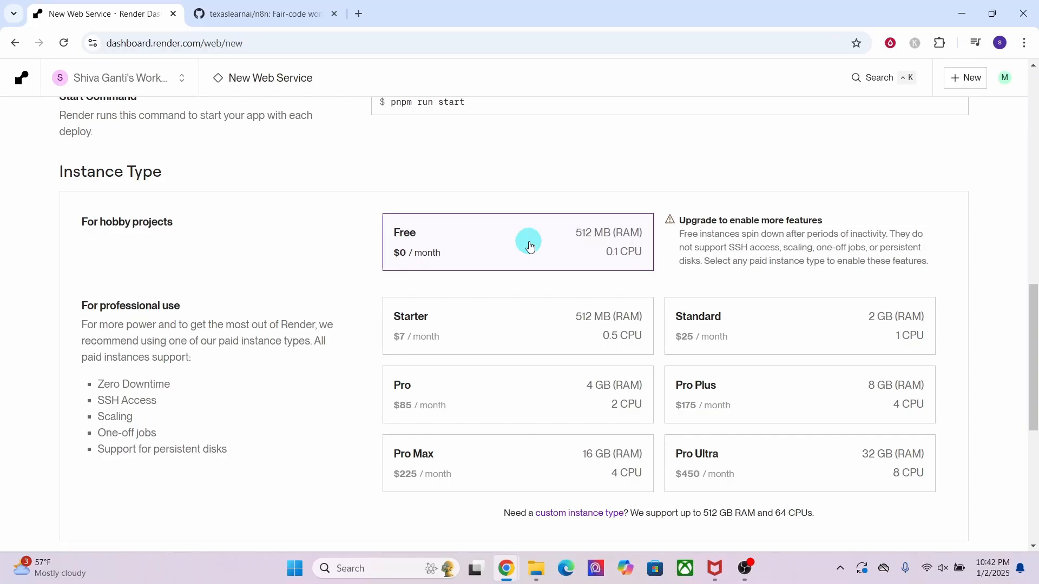
Add the environment variable NODE_VERSION with the value 21 and deploy the web service
left_click_drag(1032, 321, 1032, 395)
left_click(161, 426)
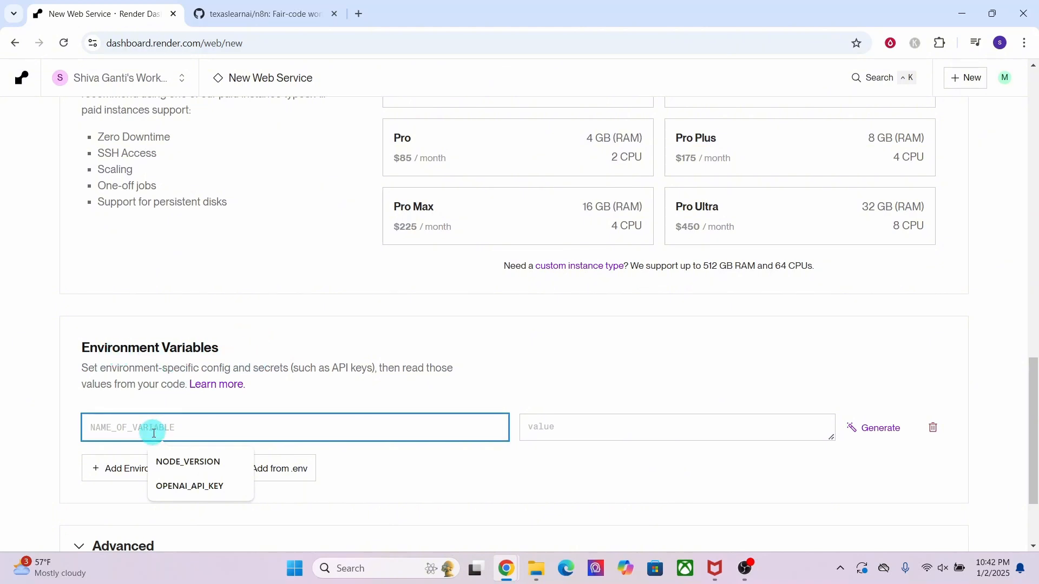
left_click(171, 466)
left_click(556, 427)
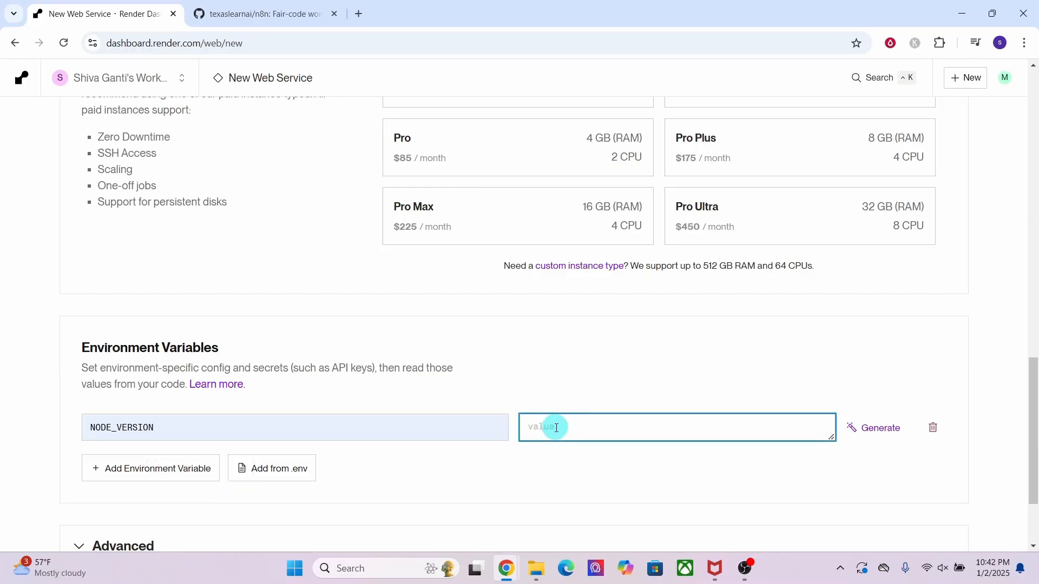
type("21")
scroll(97, 485, "down", 2)
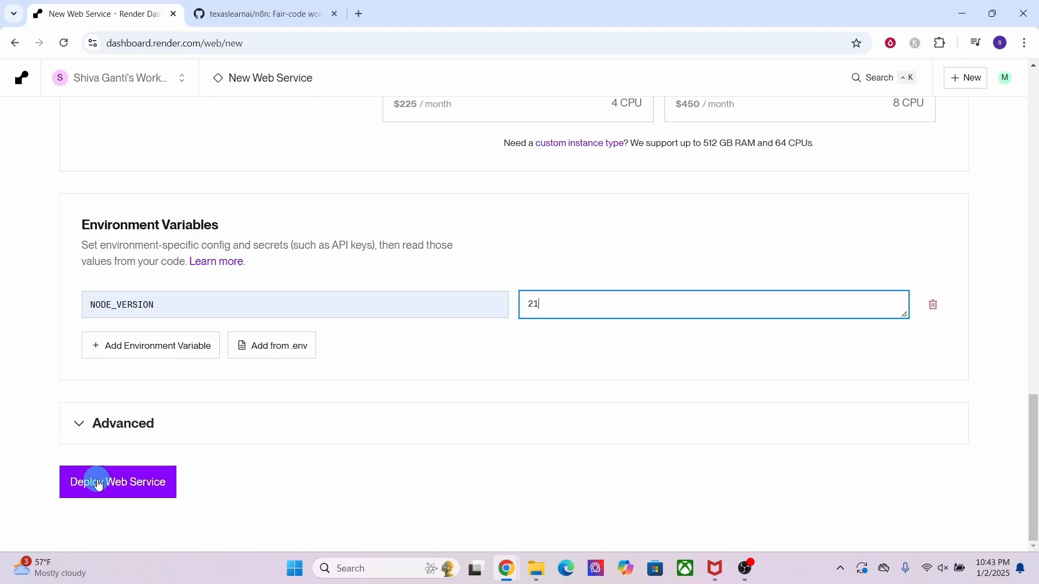
left_click(98, 483)
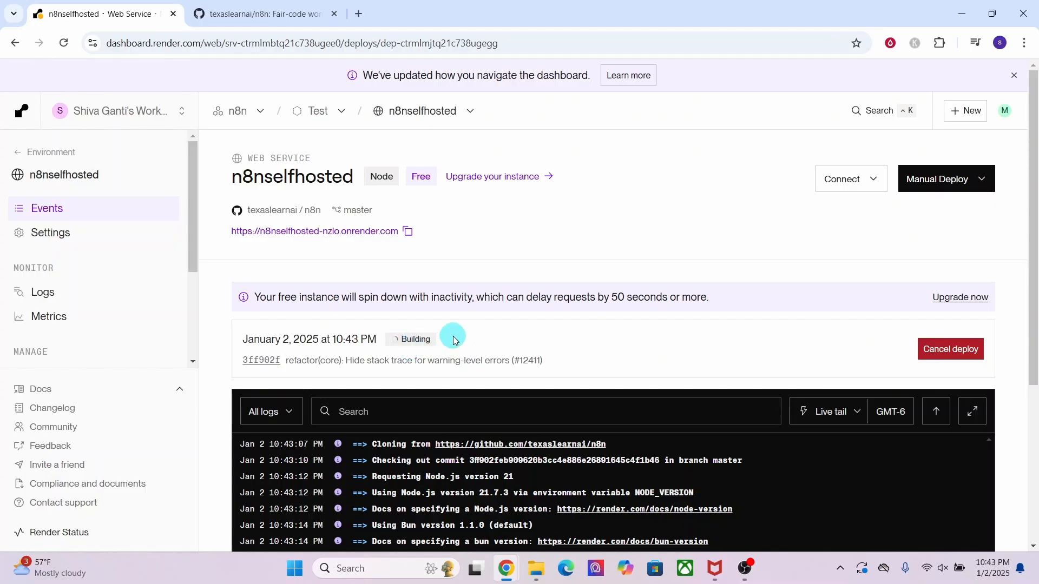
Check the deployment log of n8nselfhosted and open the service's public URL
scroll(585, 347, "down", 4)
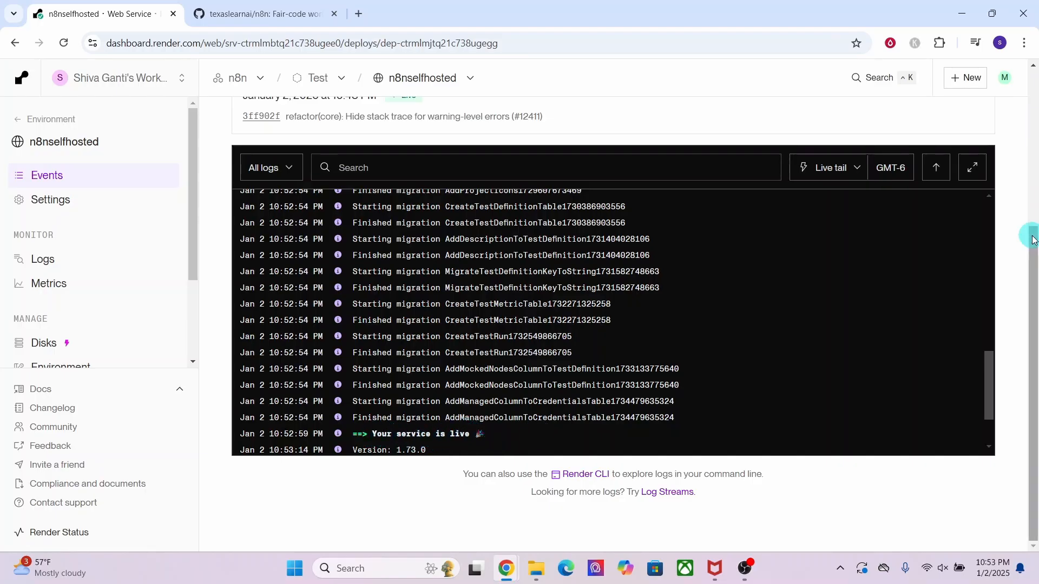
left_click_drag(1032, 236, 1033, 81)
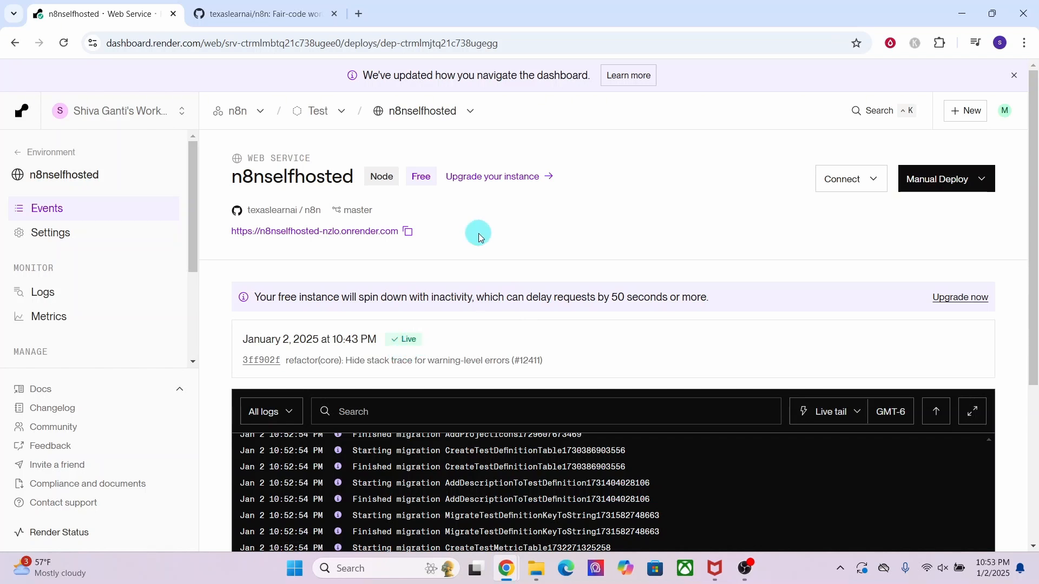
left_click(308, 232)
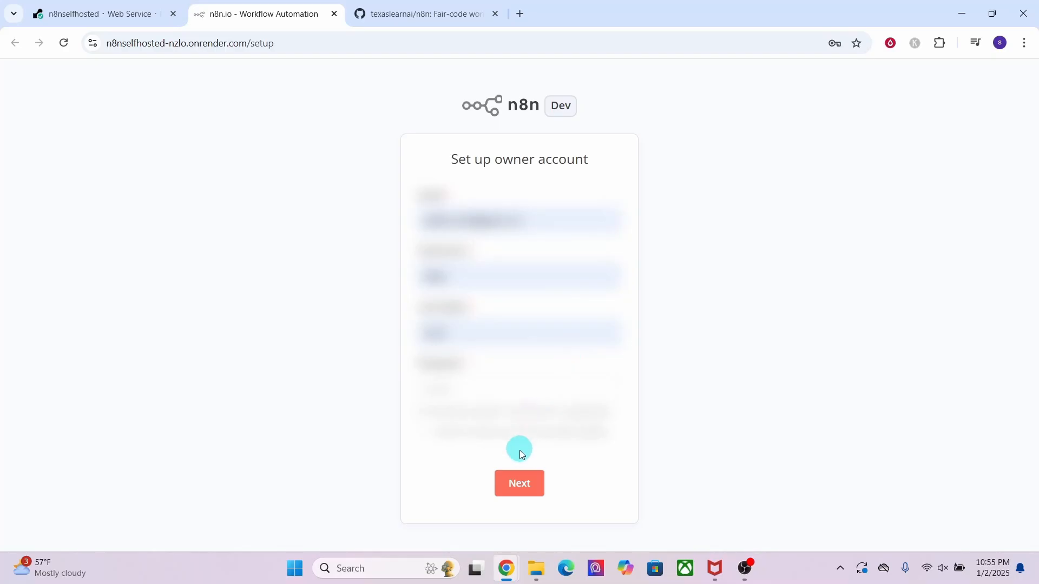
Submit the n8n owner account setup, leave the customization questions unanswered and request the free license key by e-mail
left_click(519, 482)
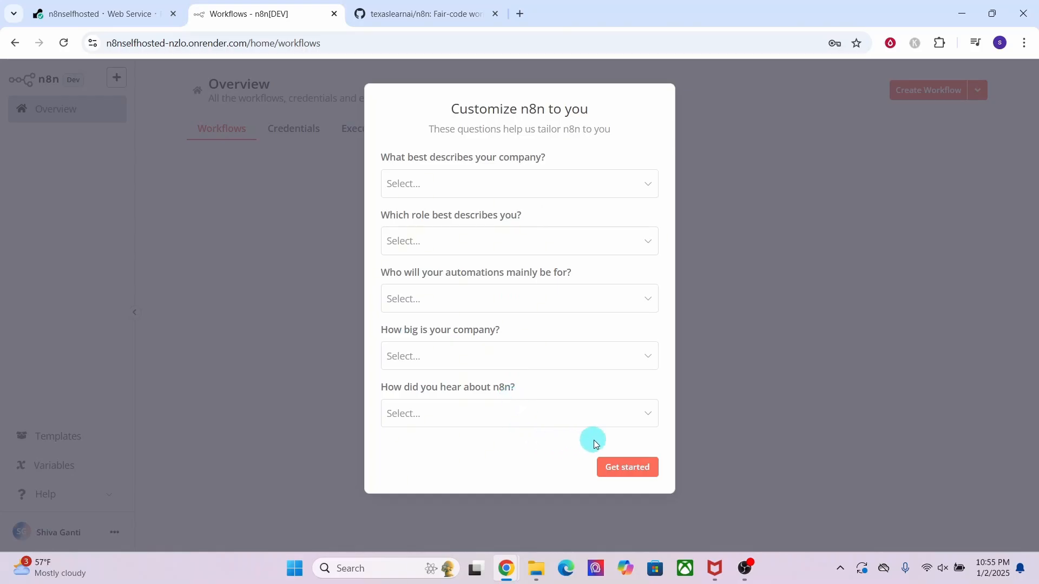
left_click(622, 472)
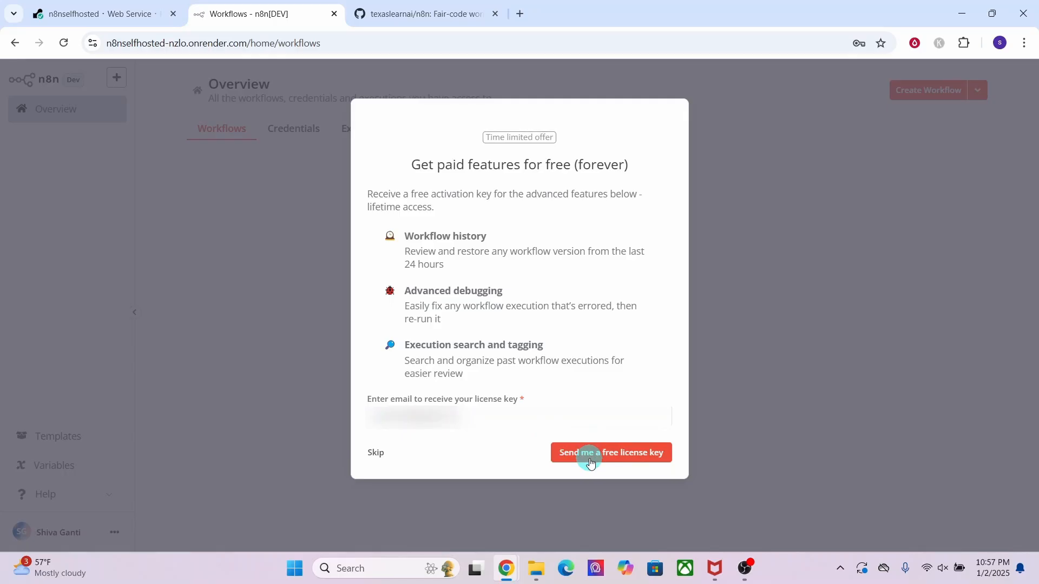
left_click(641, 460)
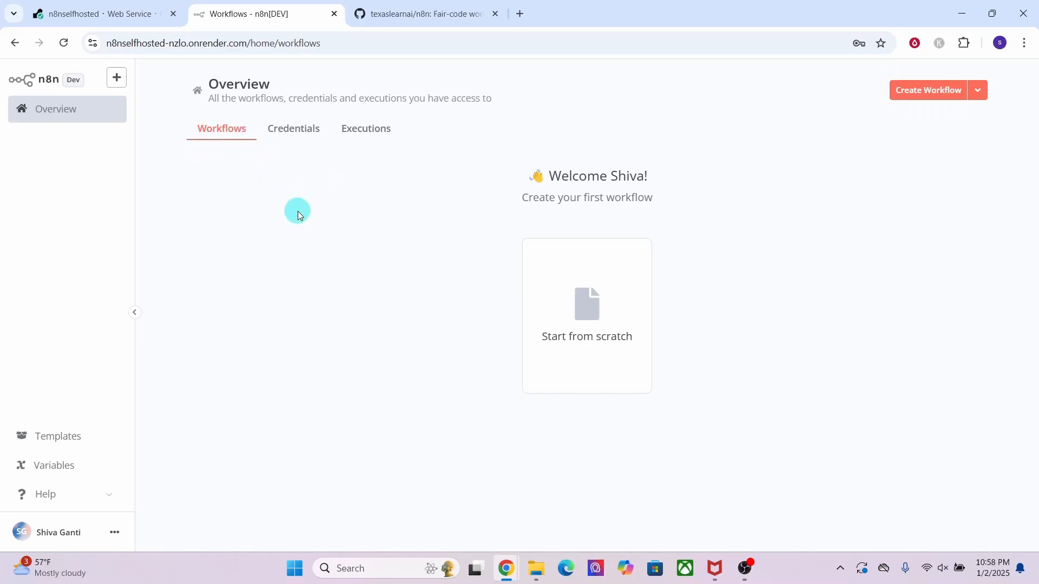
Look through the Credentials and Executions lists in n8n and check the service's page on Render
left_click(291, 134)
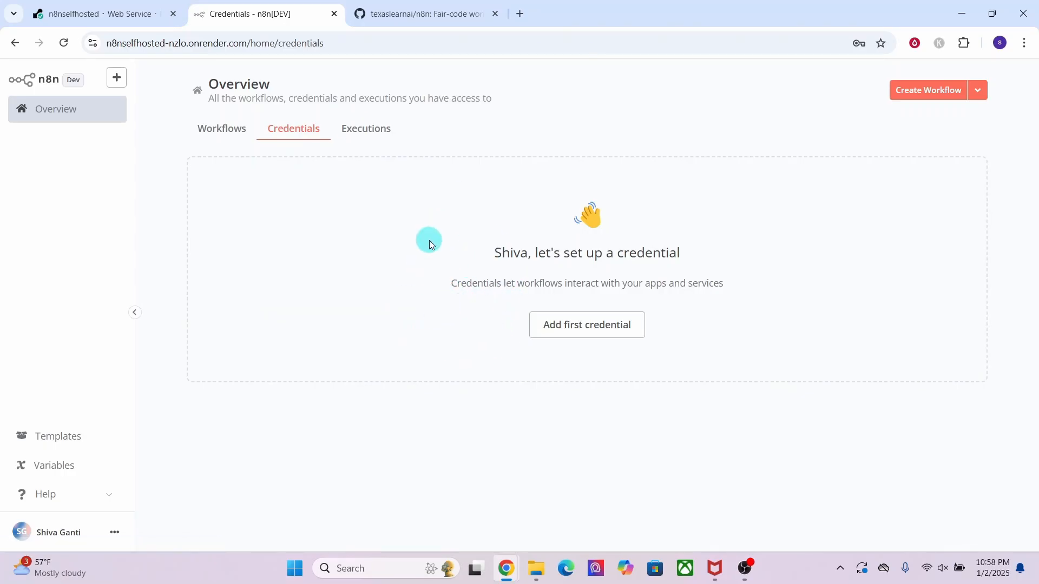
left_click(356, 134)
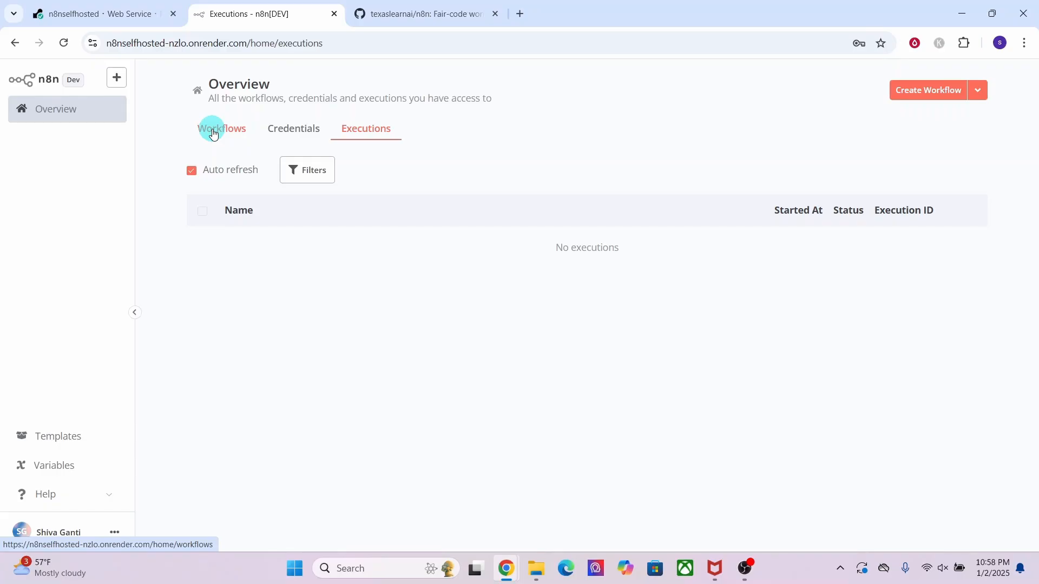
left_click(78, 16)
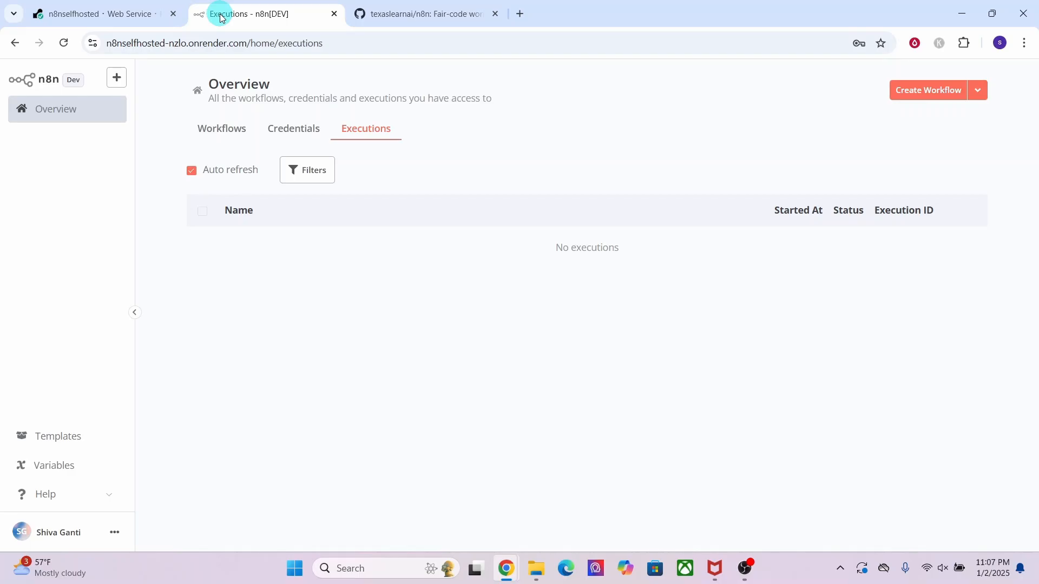
Create a new n8n workflow that starts with a manual trigger
left_click(918, 91)
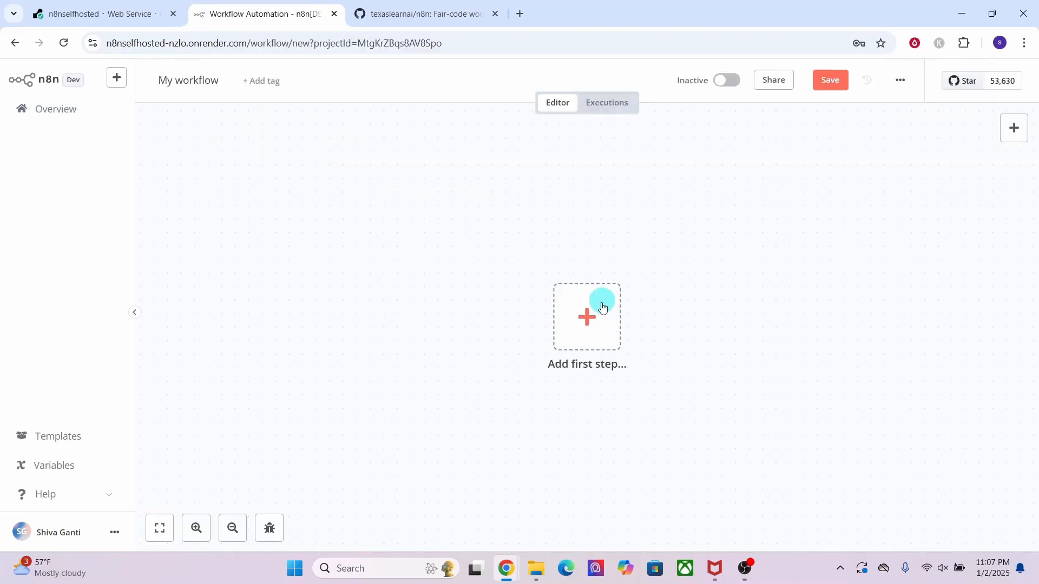
left_click(586, 319)
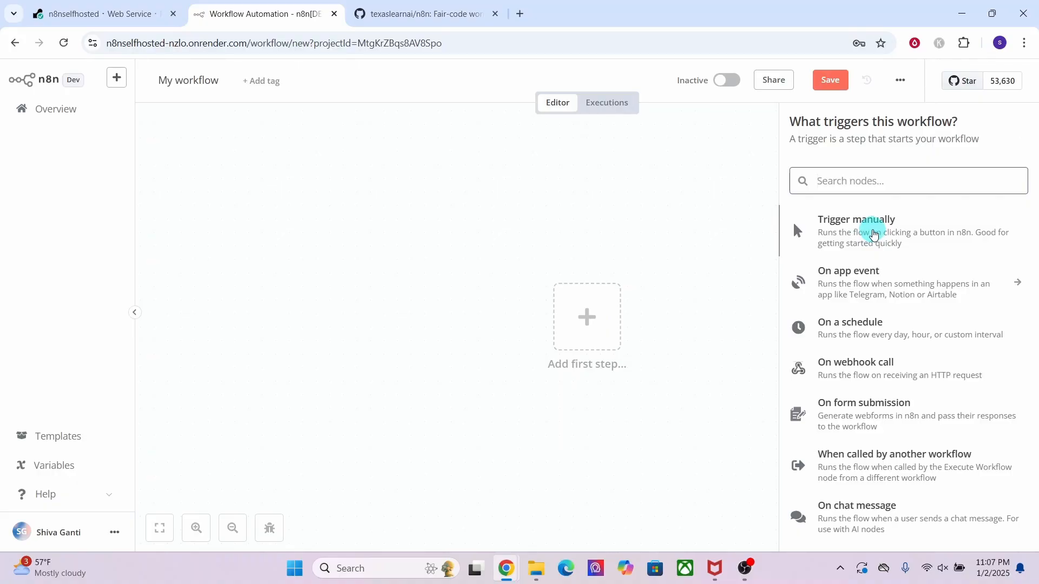
left_click(873, 234)
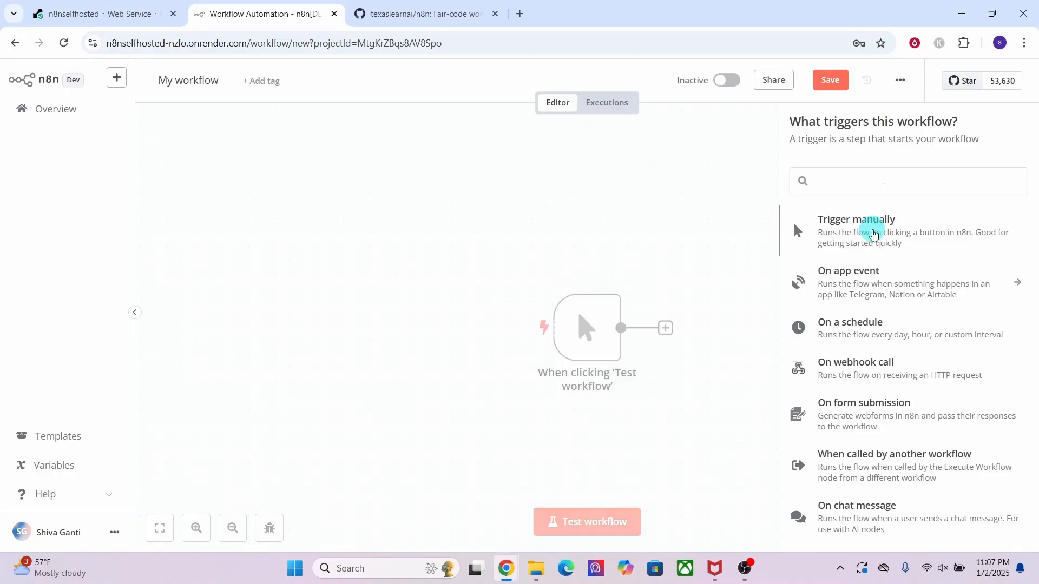
Rename the workflow as sample, save it and return to the workflow overview
left_click(212, 78)
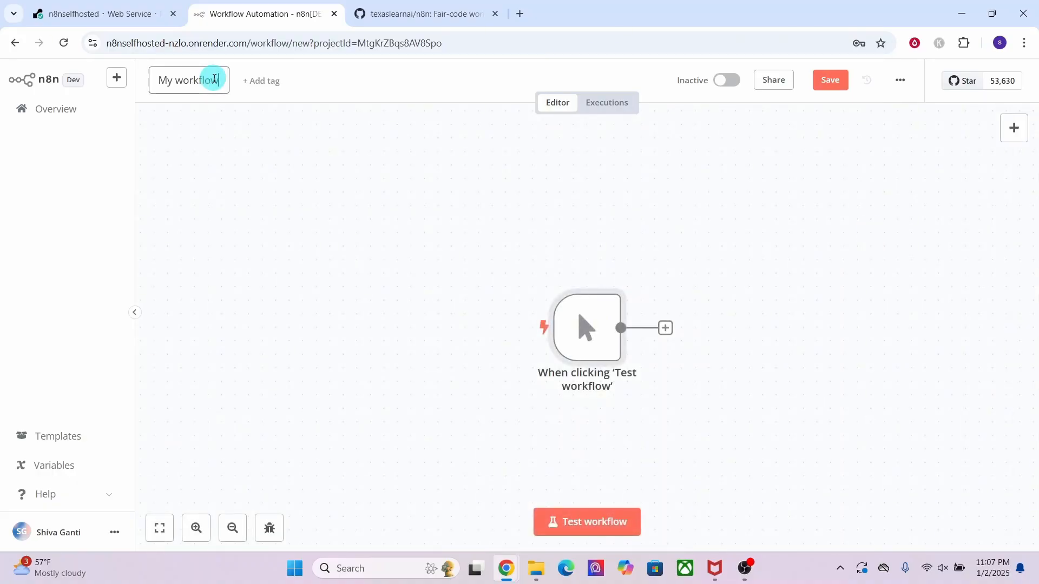
type("sample")
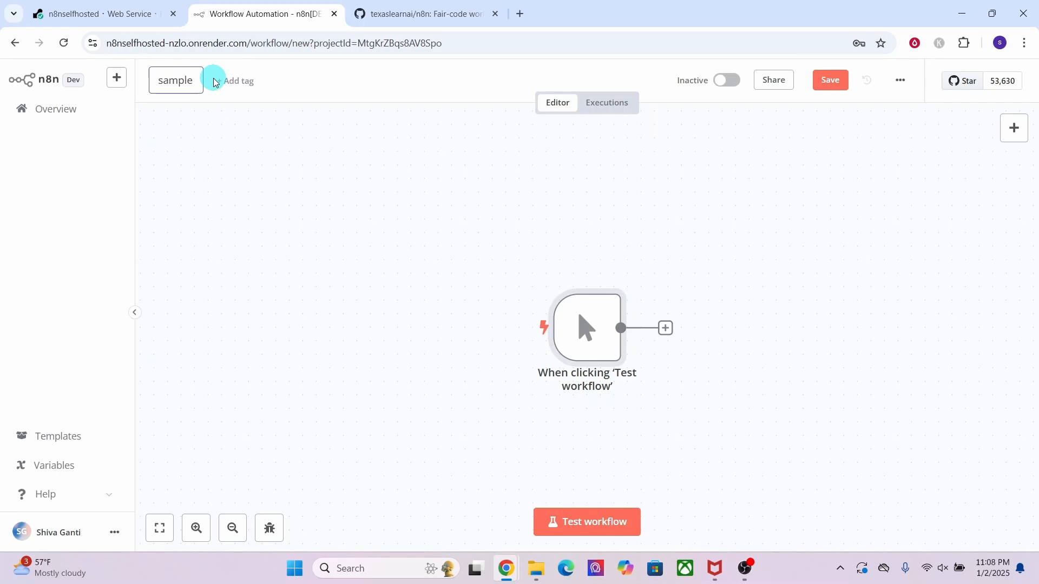
left_click(215, 82)
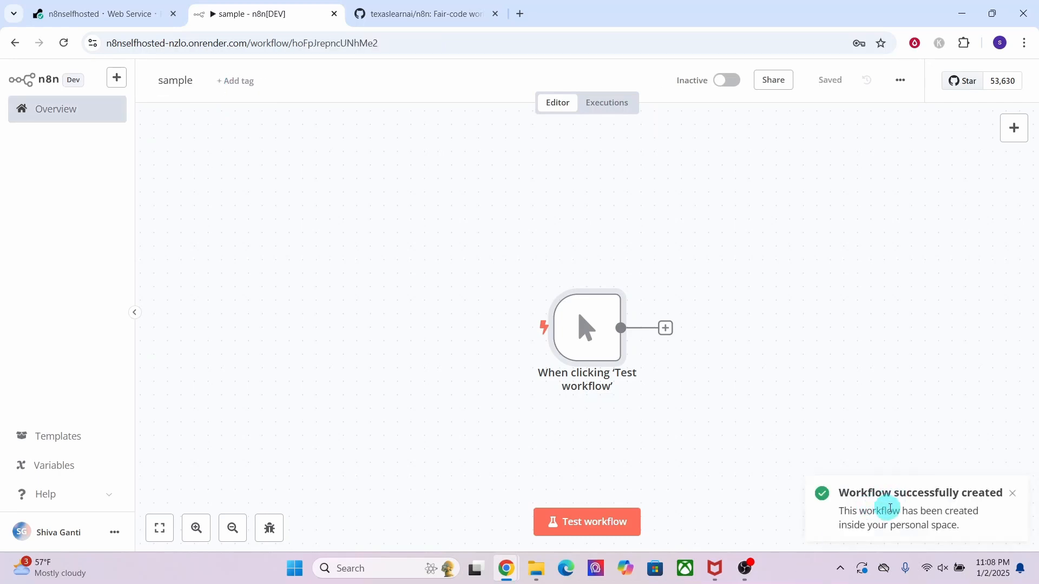
left_click(49, 115)
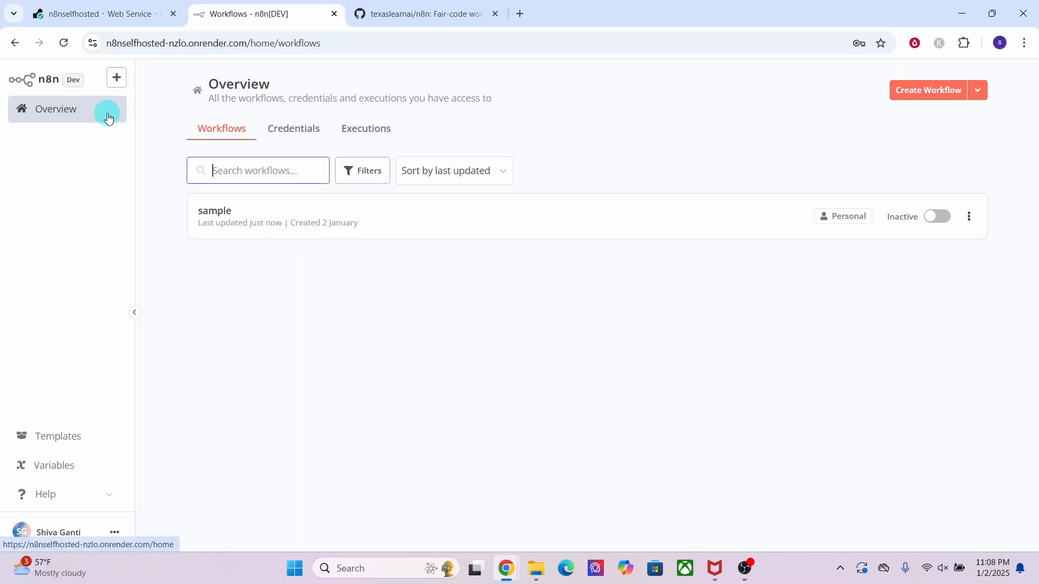
Switch to the Render dashboard and manually redeploy n8nselfhosted from the latest commit
left_click(99, 18)
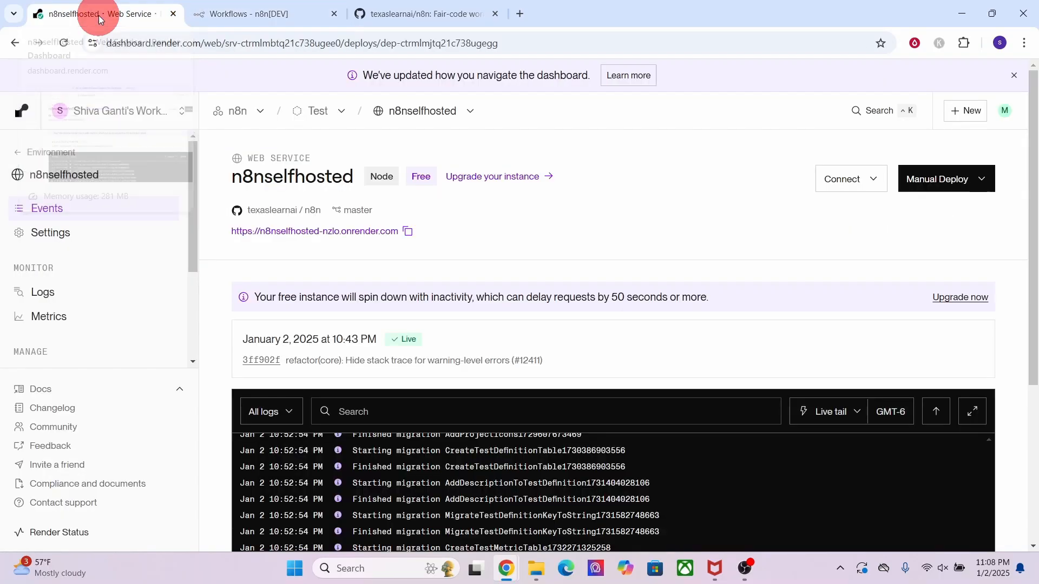
left_click(924, 185)
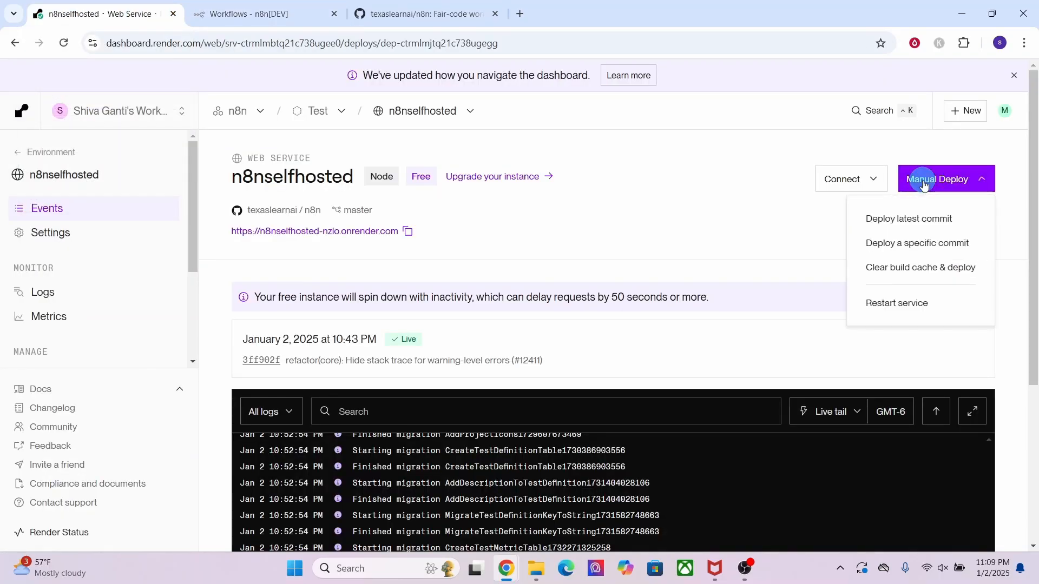
left_click(889, 222)
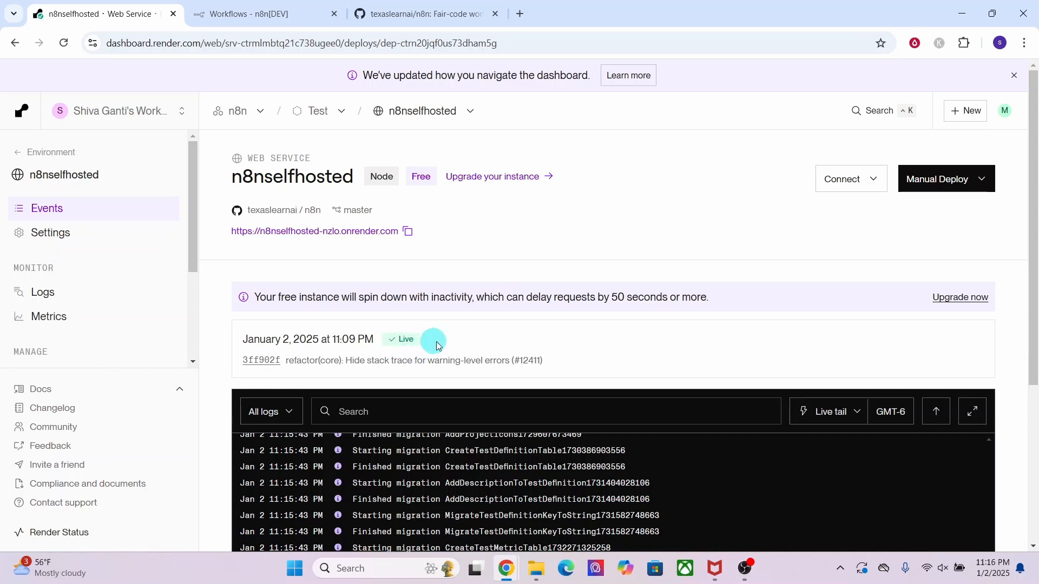
Open the redeployed service's URL, submit the owner account setup again and continue past the customization questions
left_click(325, 233)
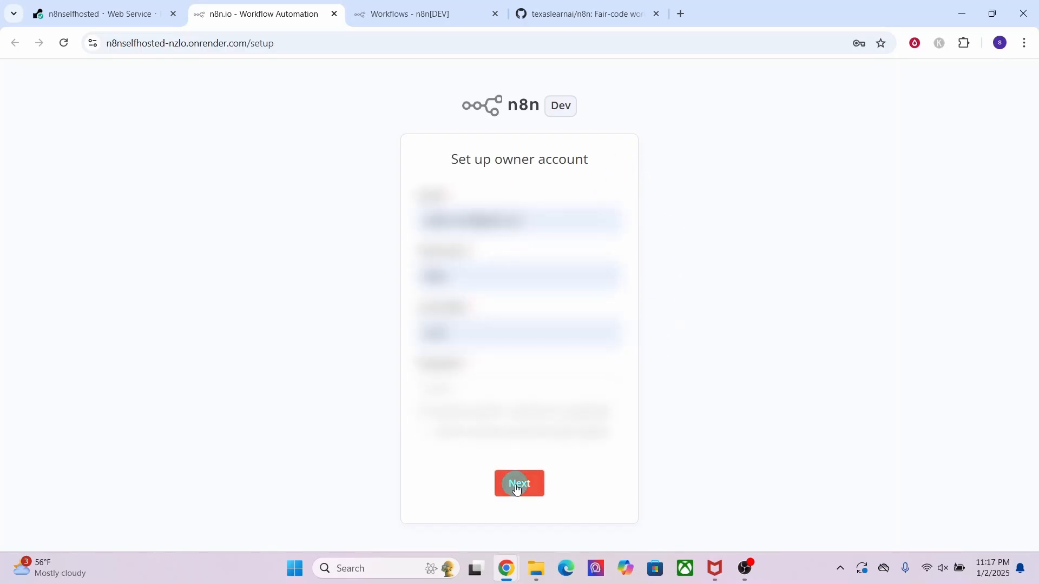
left_click(517, 489)
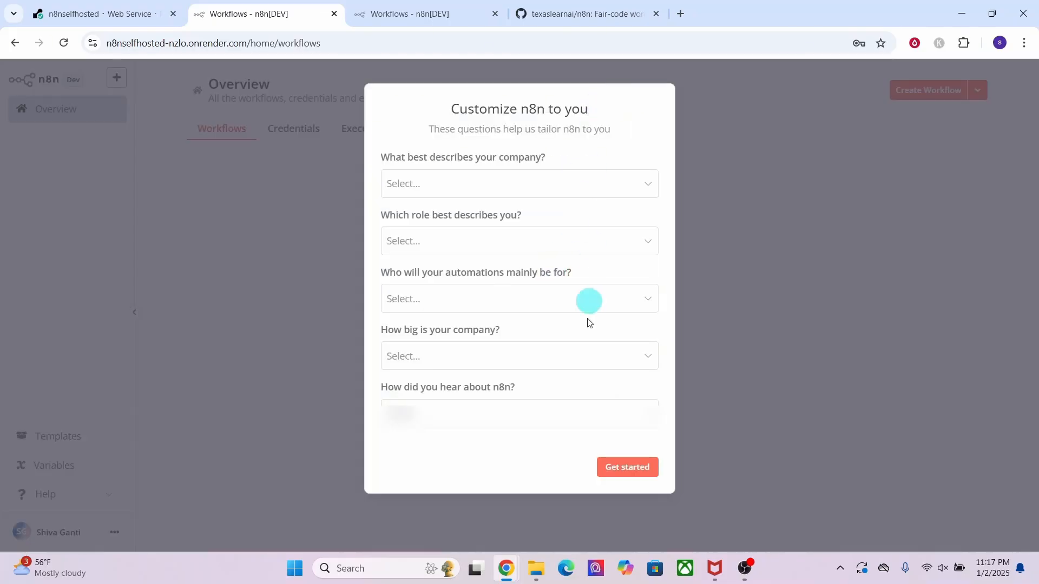
left_click(619, 469)
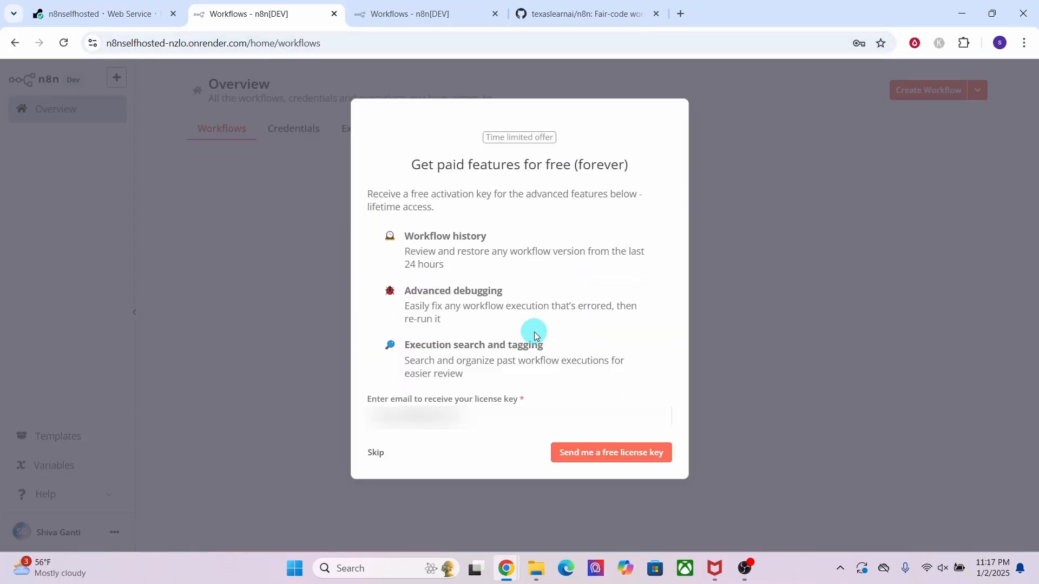
Skip the free license key offer to reach the workflow overview
left_click(373, 455)
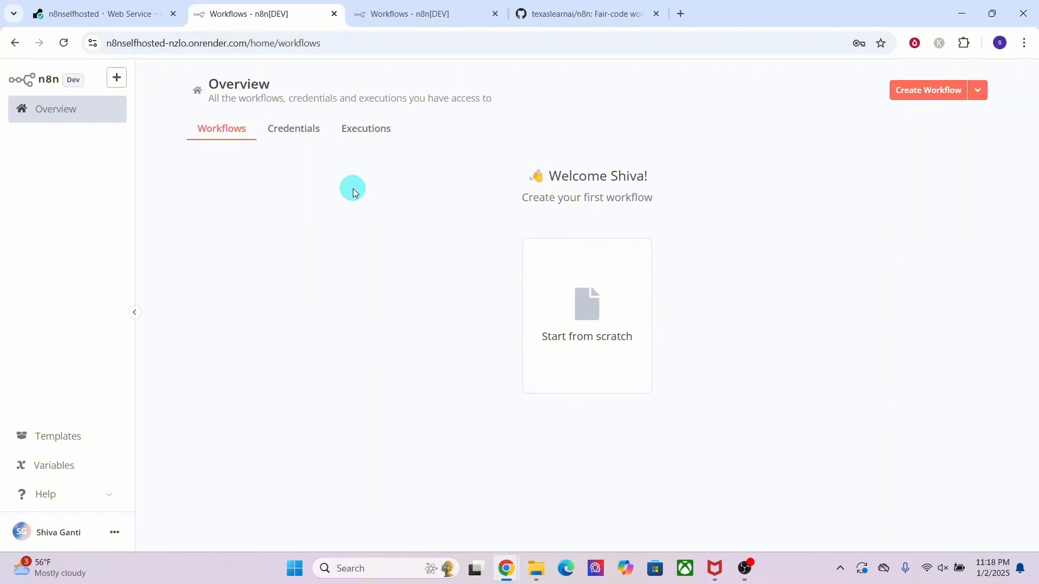
Switch to the Render dashboard, start upgrading the n8nselfhosted instance and add a payment card with its billing details
left_click(84, 15)
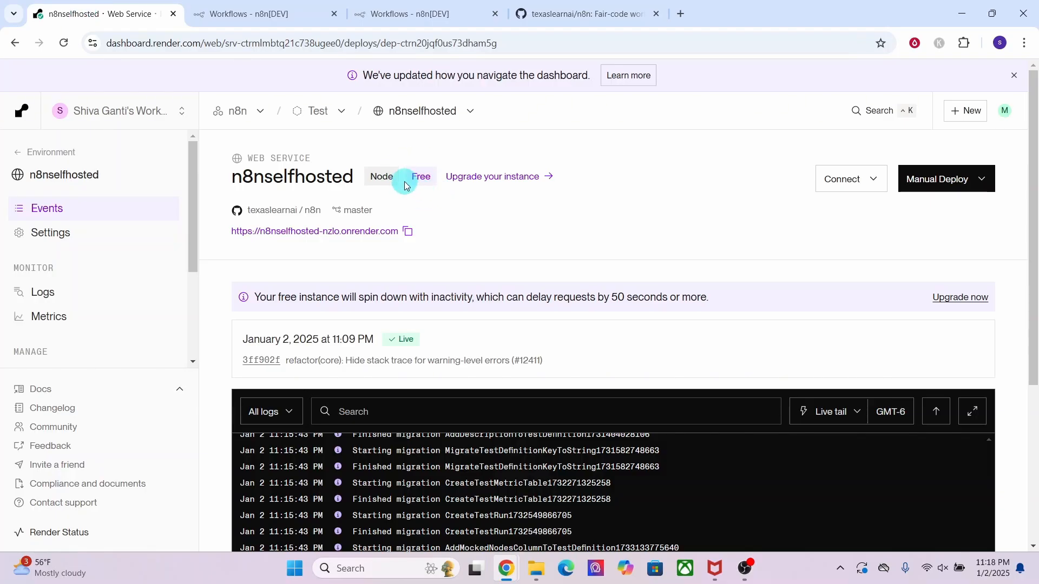
left_click(479, 185)
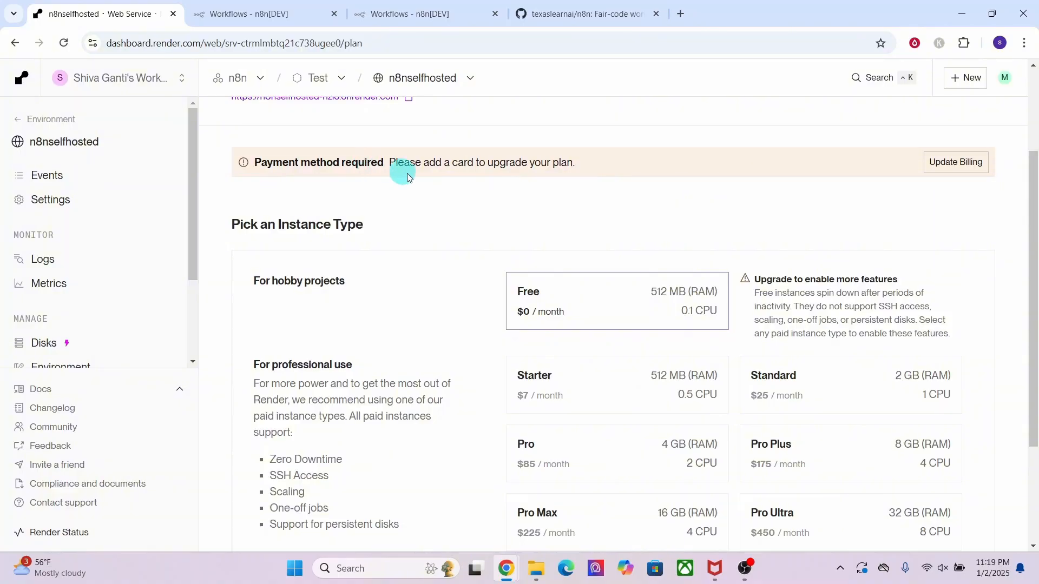
left_click(951, 162)
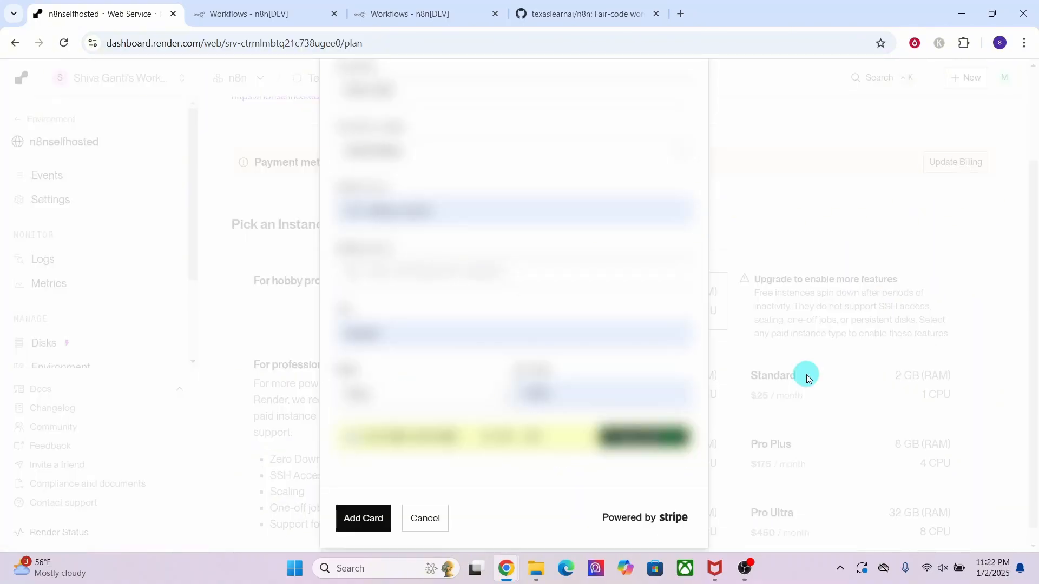
left_click(363, 521)
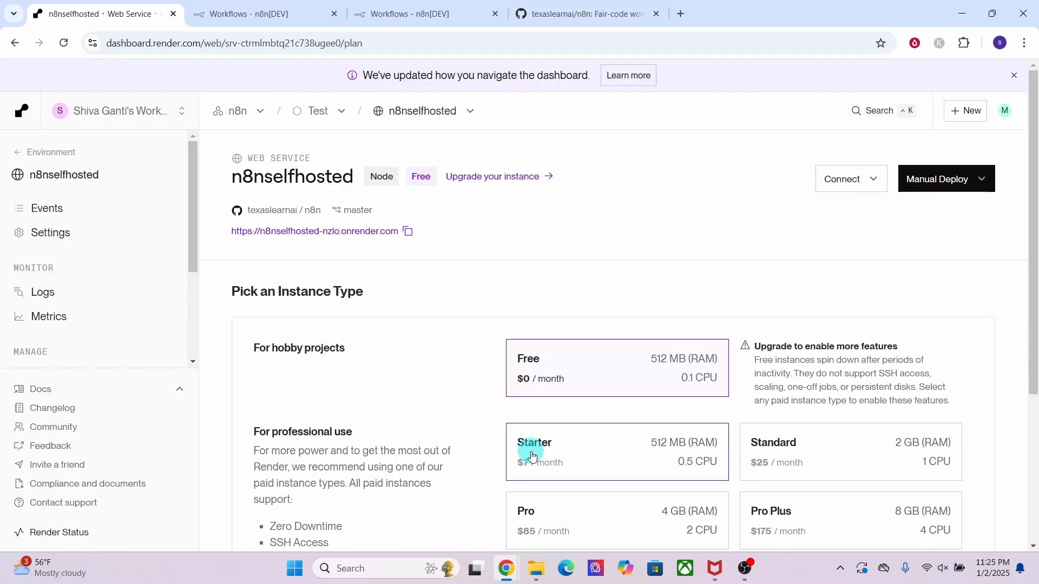
Change the n8nselfhosted instance type to Starter at $7 per month, save the change and reload the service page
left_click(533, 457)
left_click_drag(1034, 305, 1038, 466)
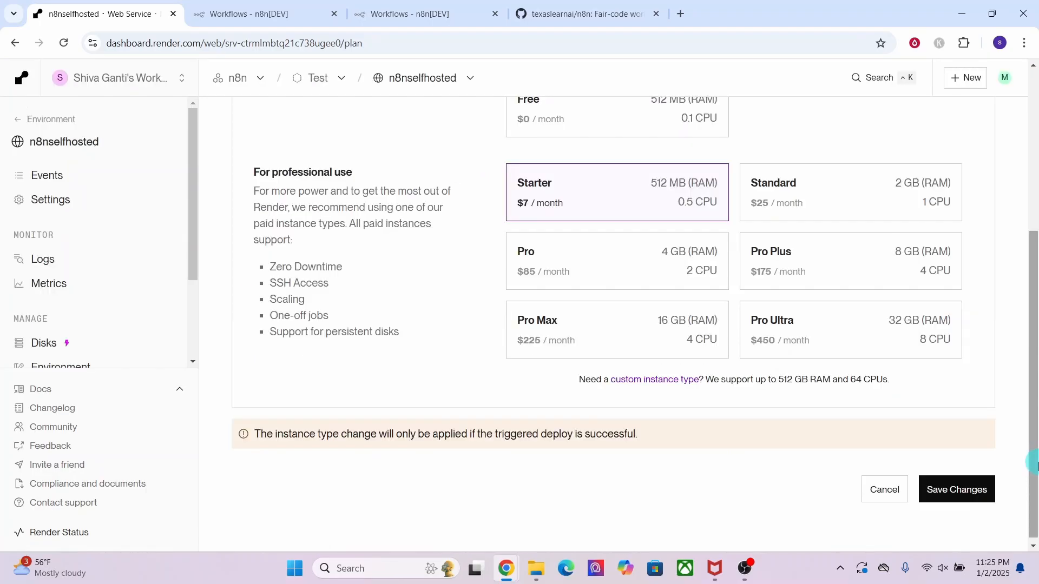
left_click(939, 491)
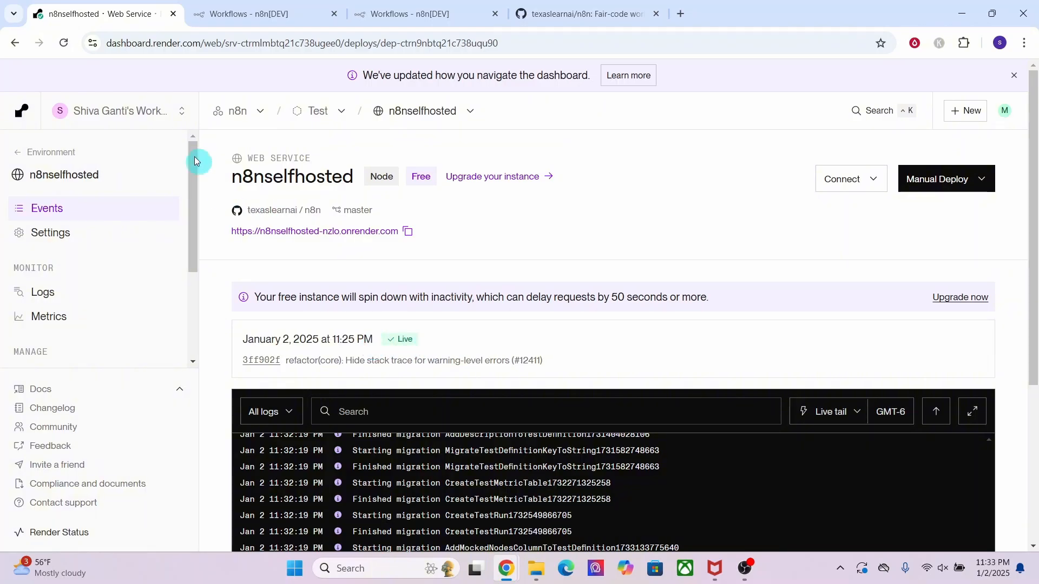
left_click(63, 43)
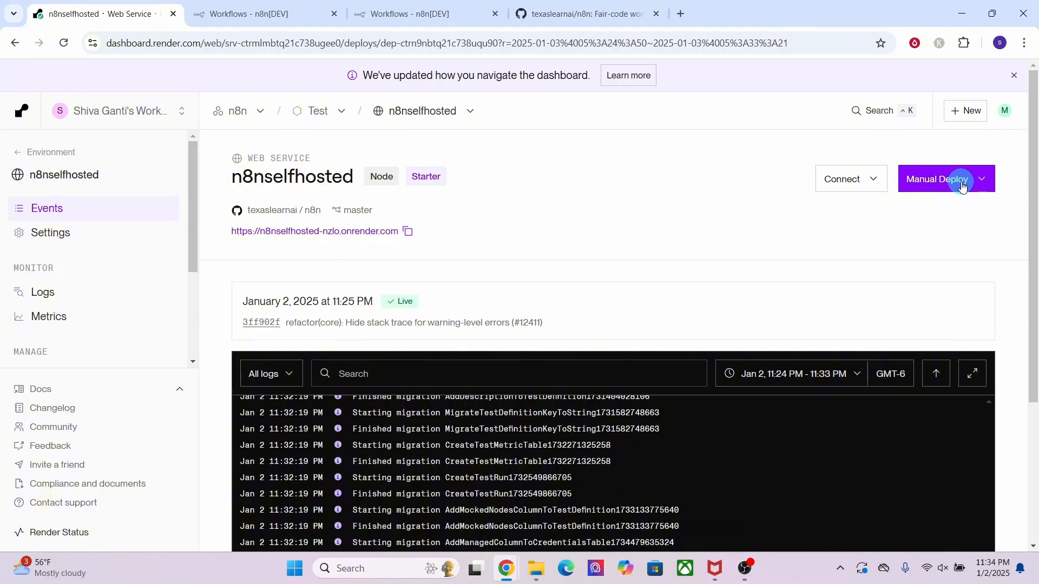
Add a 1 GB persistent disk to n8nselfhosted with the mount path /var/data/.n8n
scroll(40, 243, "down", 3)
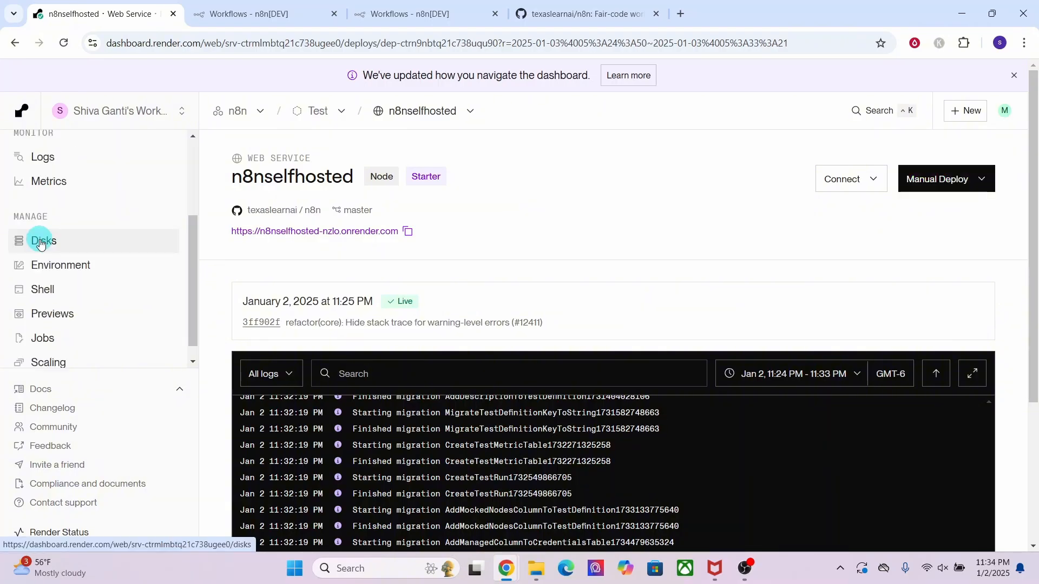
left_click(41, 243)
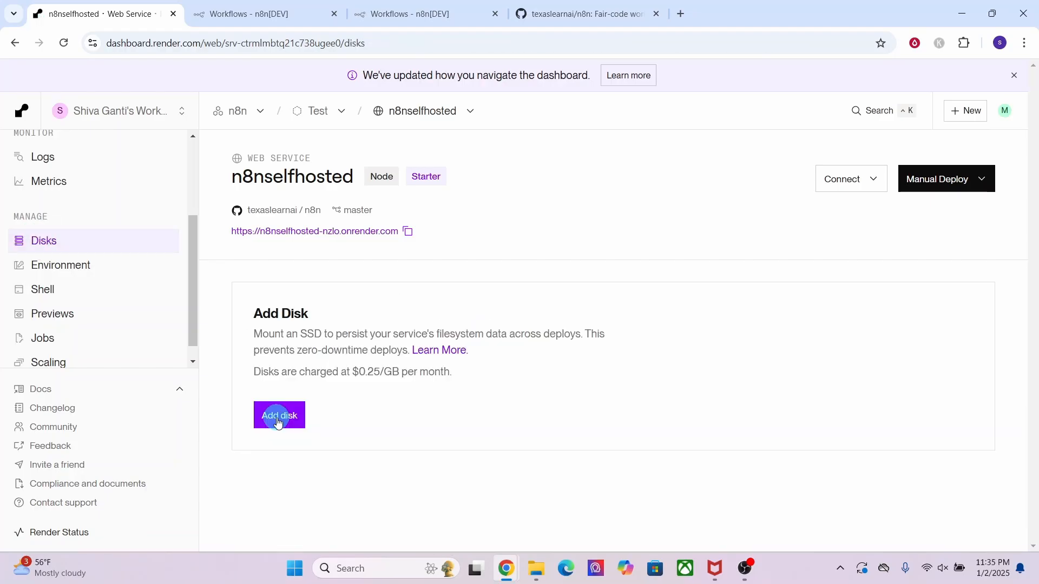
left_click(278, 422)
left_click(531, 395)
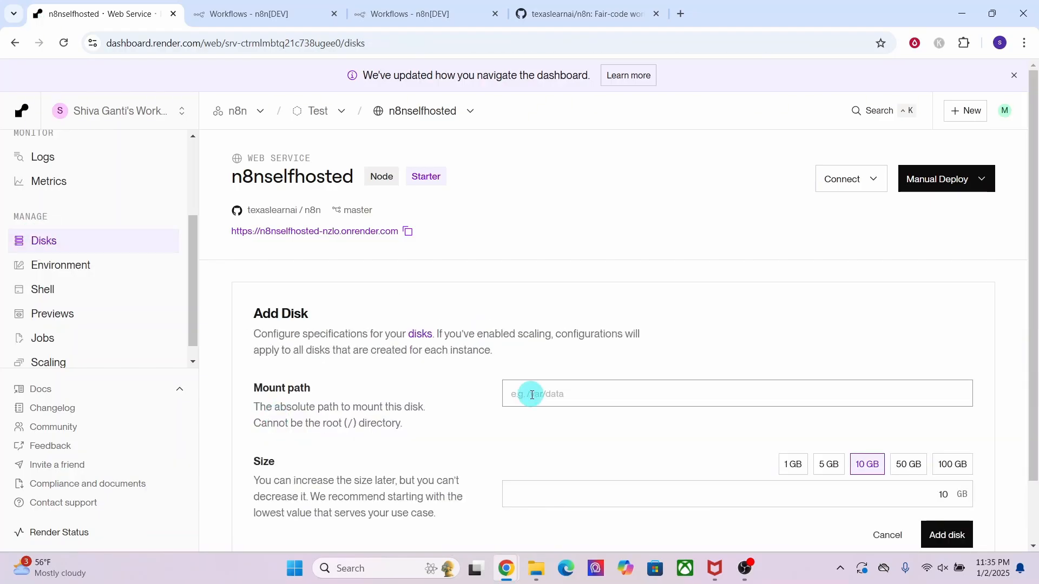
type("/var/data/.n8n")
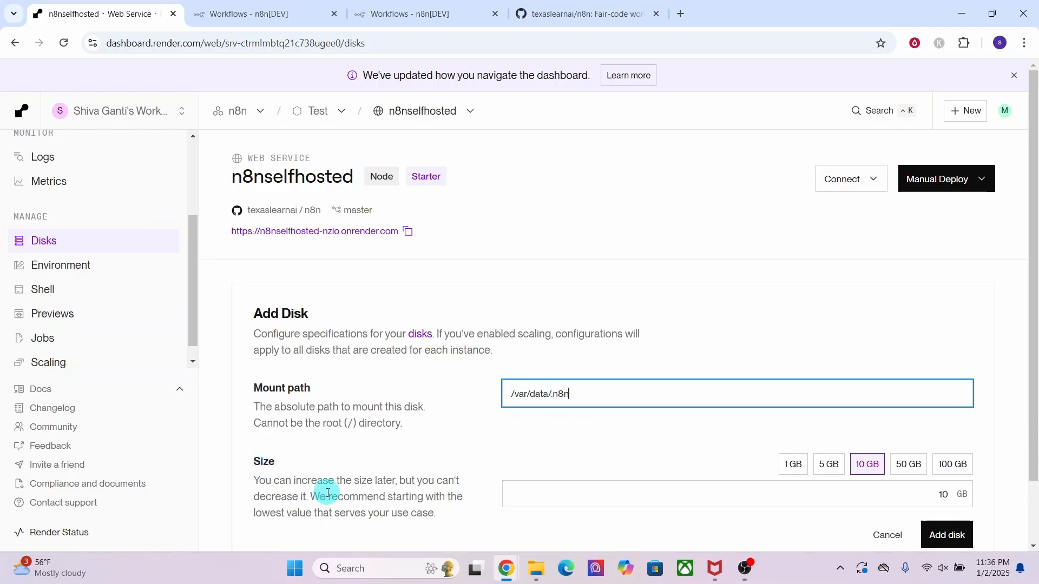
left_click(794, 466)
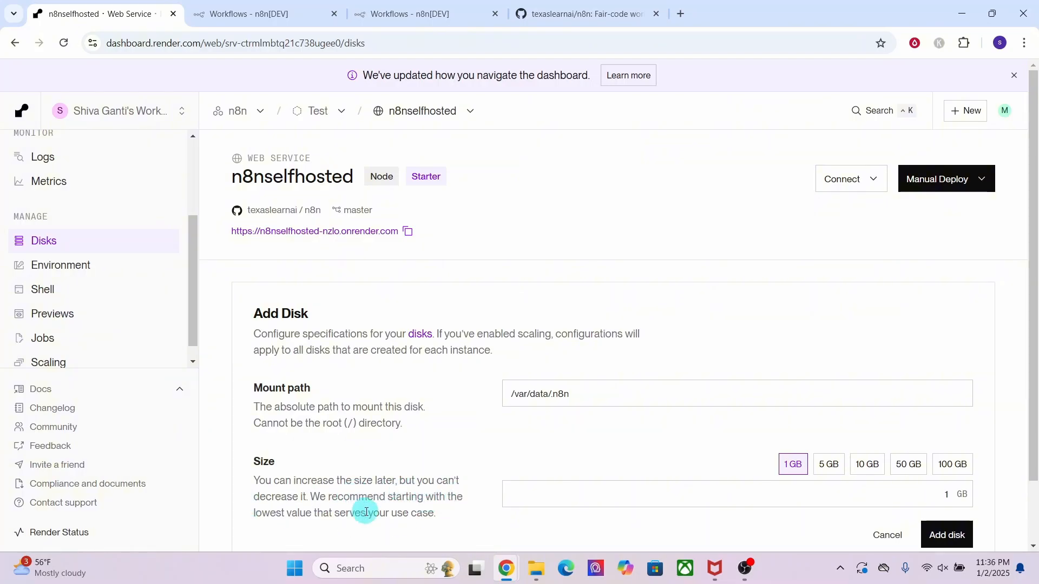
scroll(1027, 422, "down", 1)
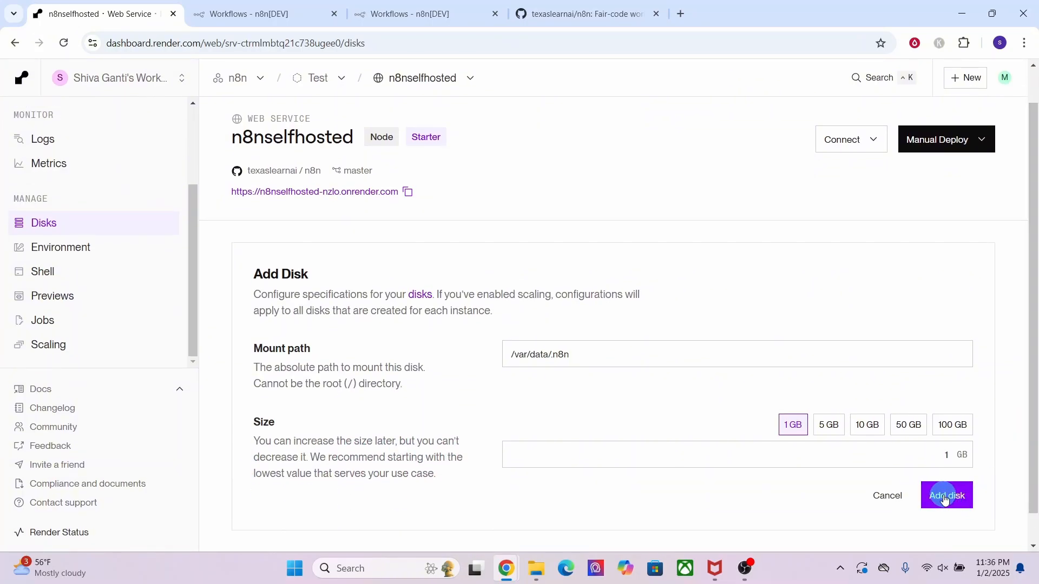
left_click(944, 498)
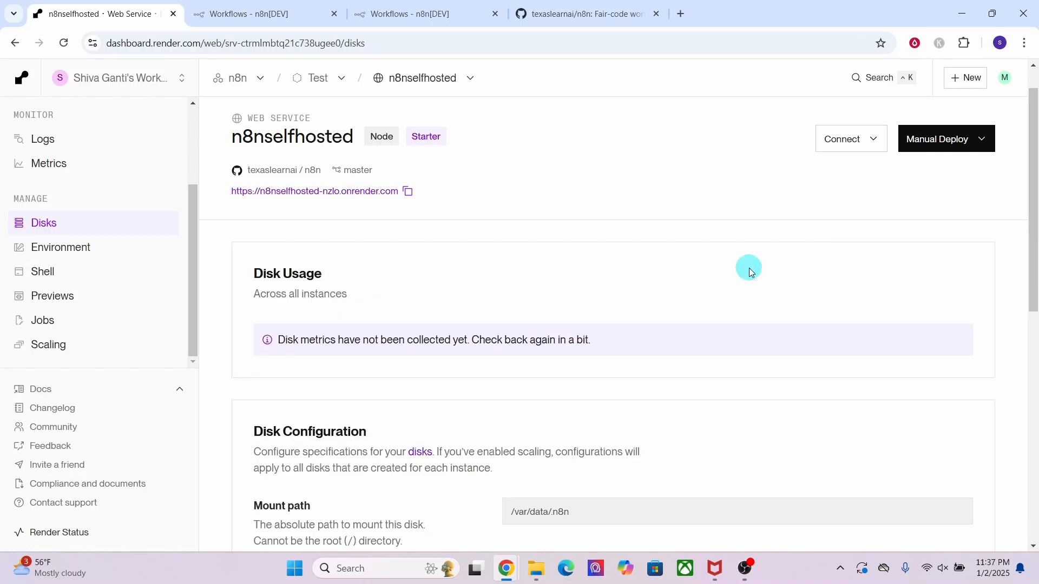
left_click(60, 247)
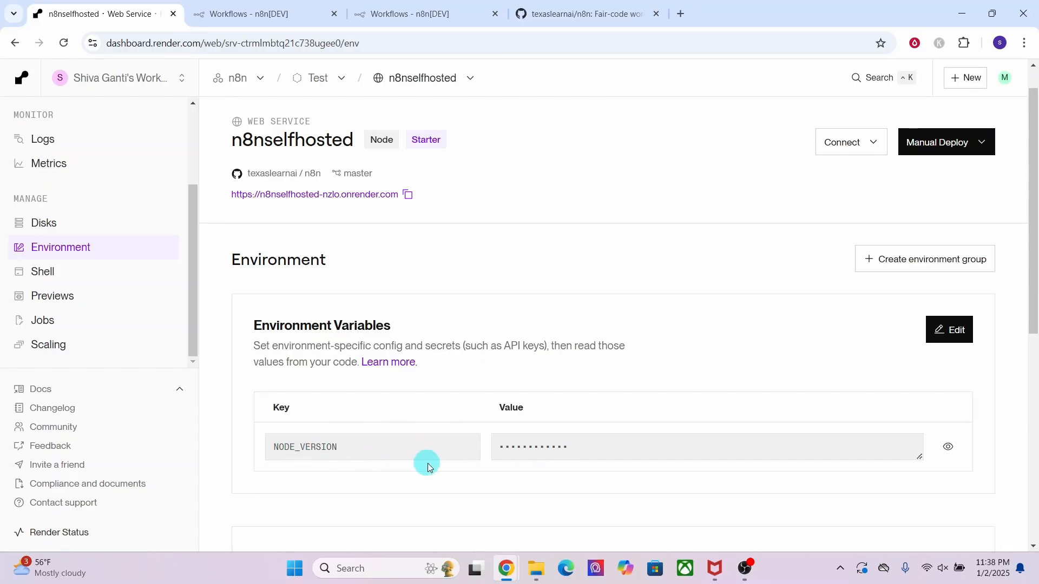
left_click(946, 336)
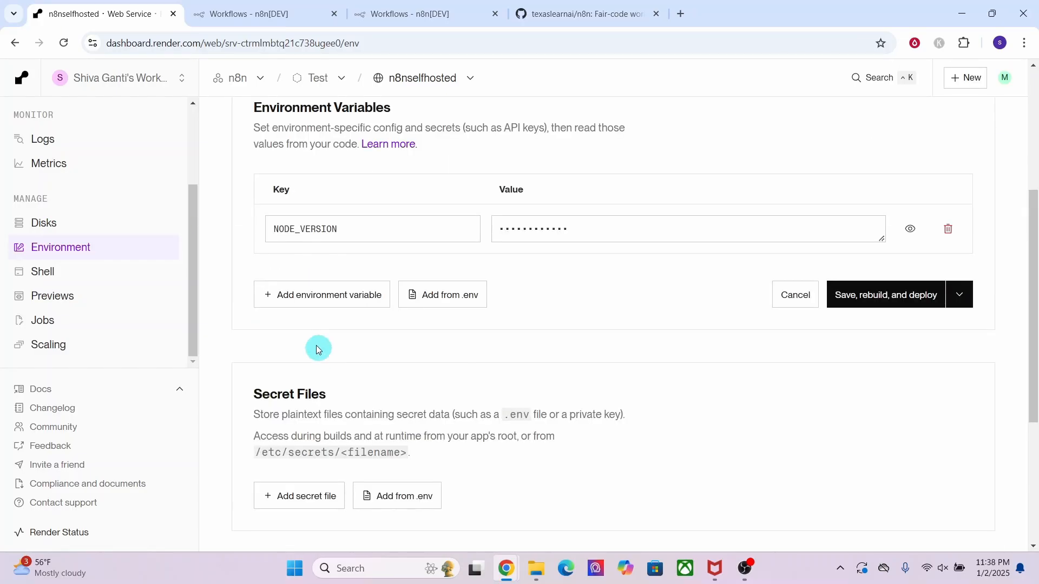
left_click(300, 296)
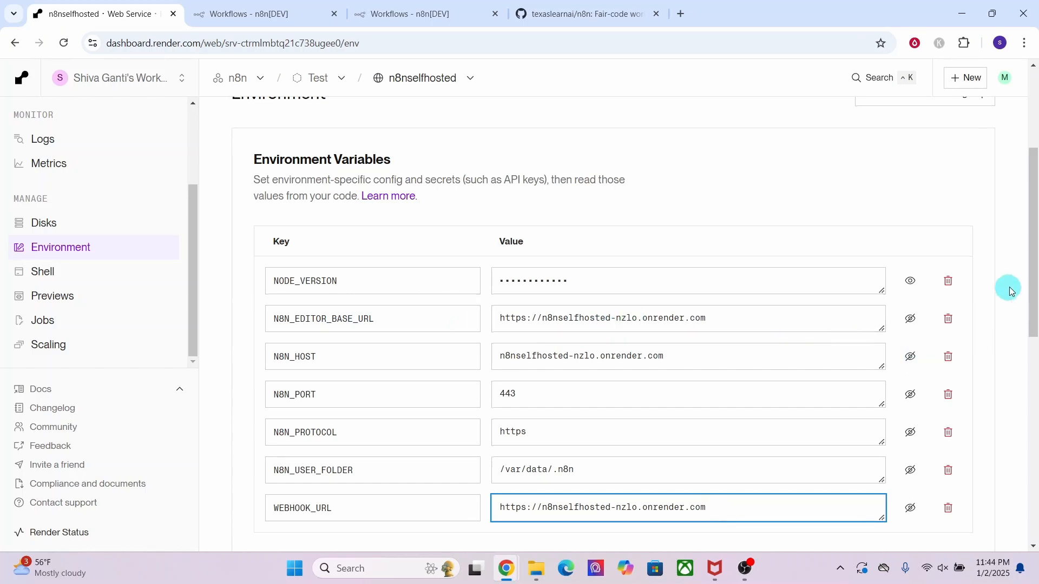
Review the environment variables, then save them and rebuild and deploy the service
scroll(1008, 288, "up", 4)
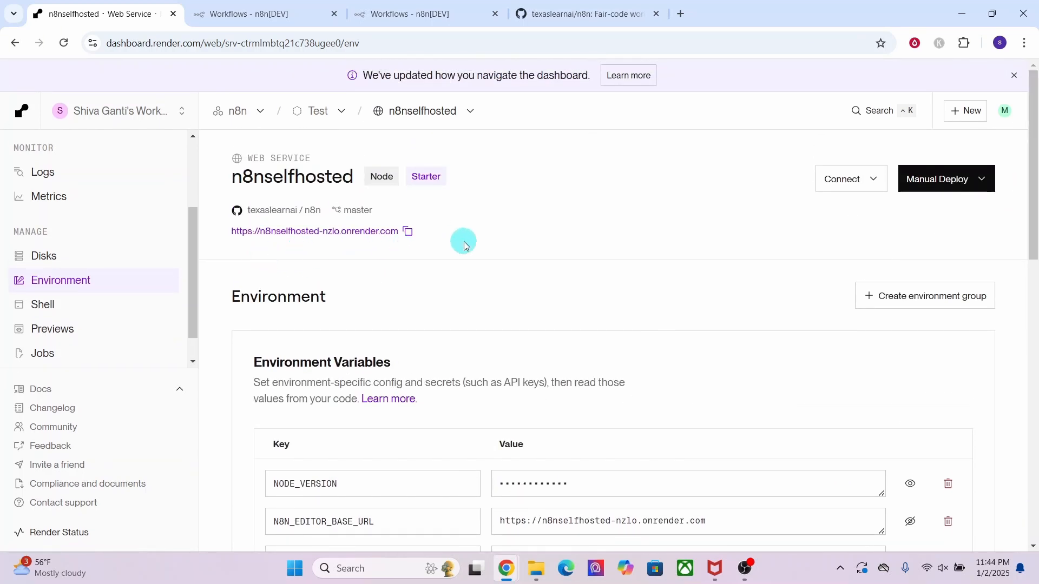
scroll(533, 290, "down", 3)
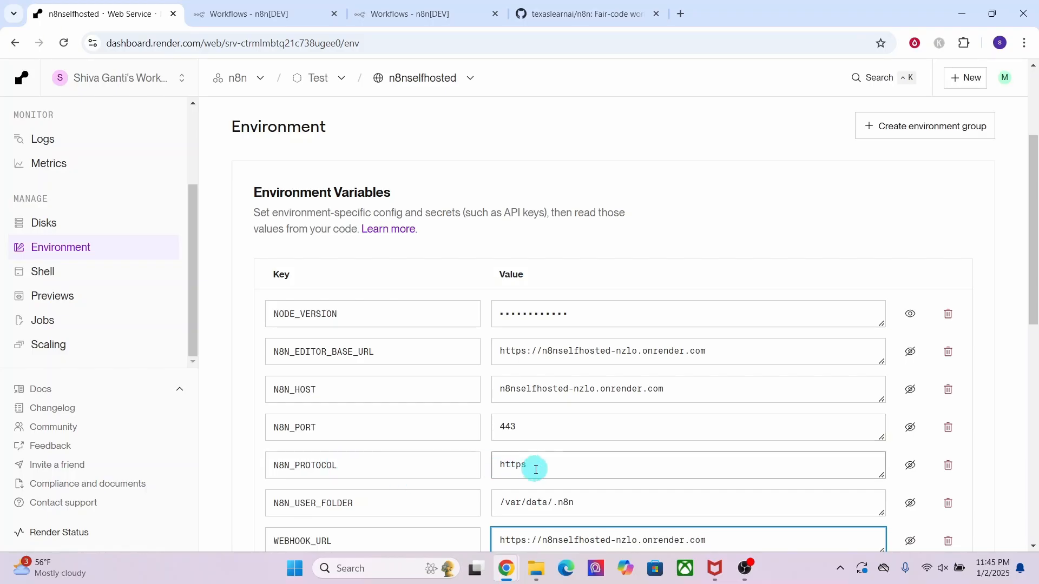
scroll(563, 466, "down", 5)
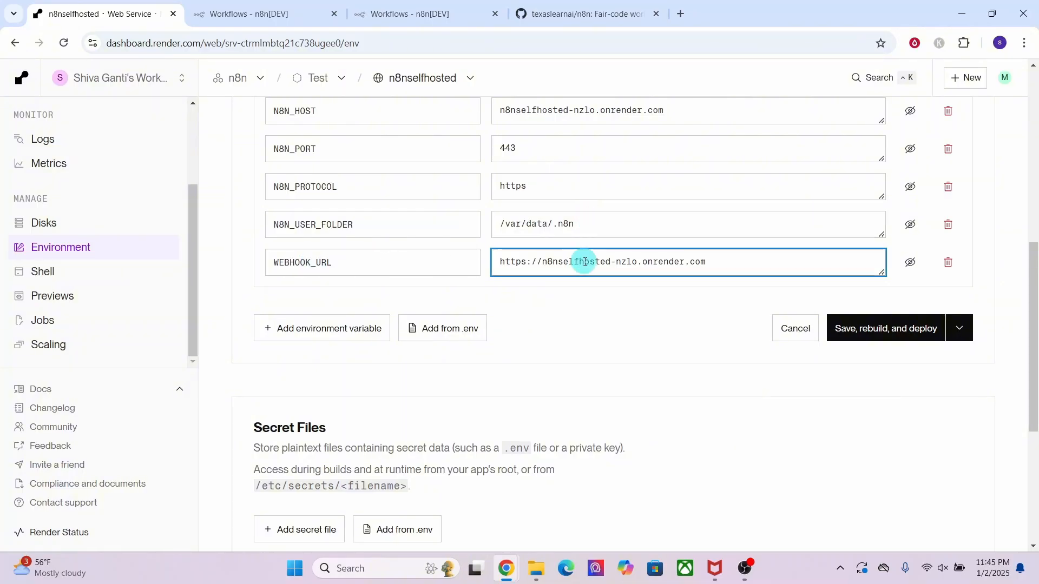
left_click(866, 331)
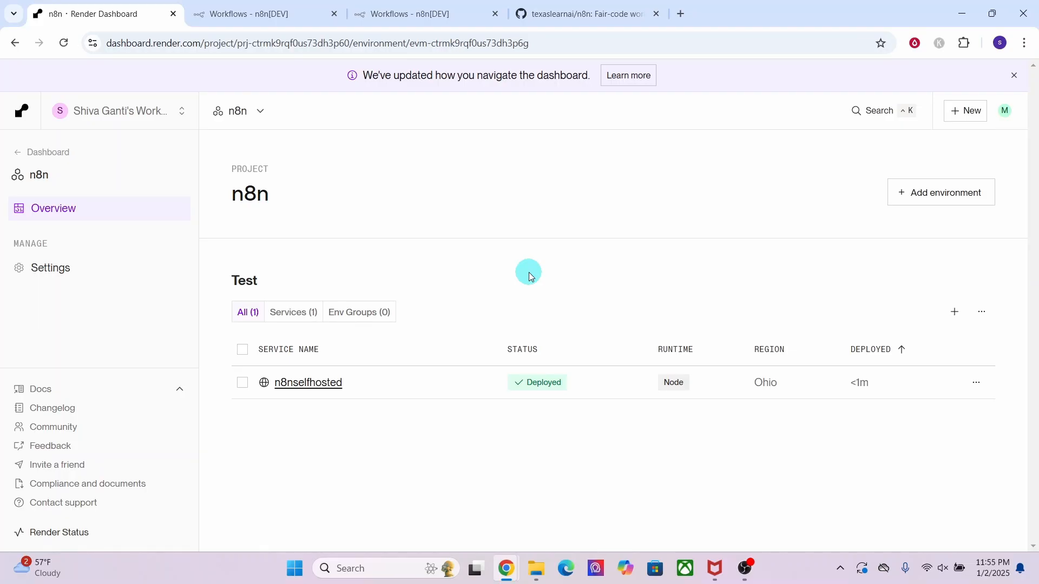
Return to the n8n project, open the n8nselfhosted service and launch its public URL
left_click(35, 159)
left_click(252, 268)
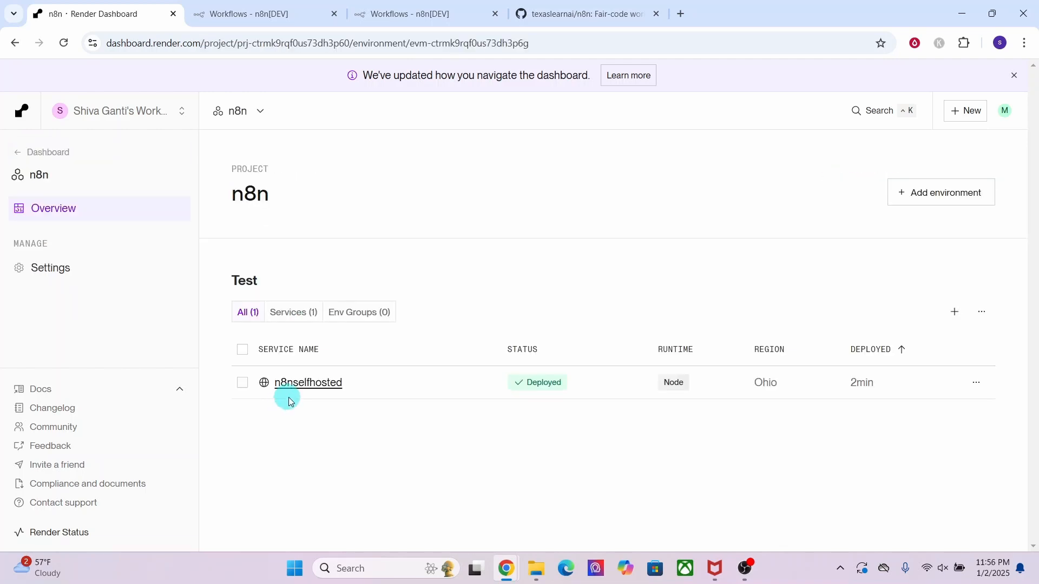
left_click(294, 383)
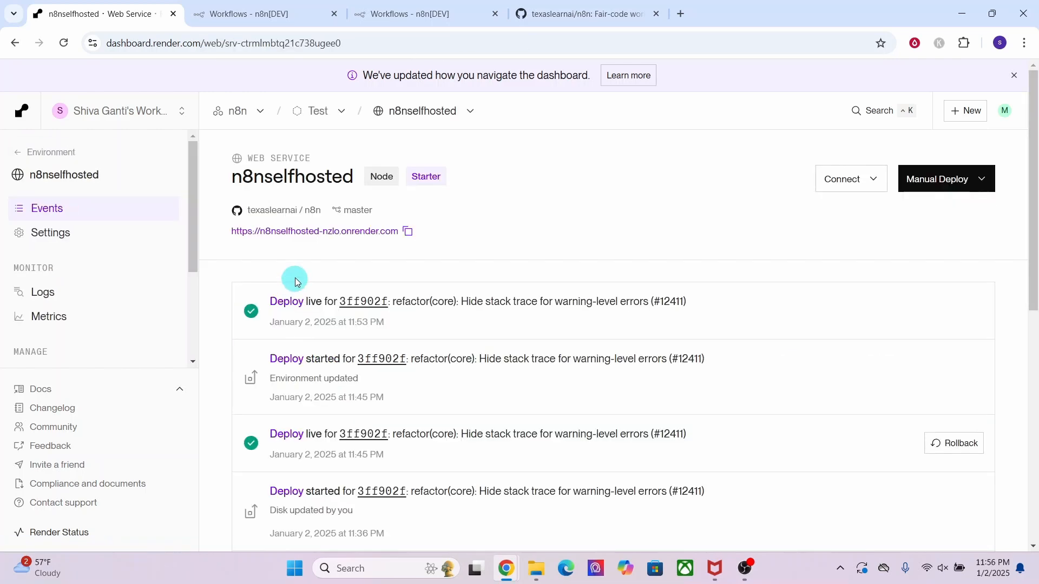
left_click(301, 231)
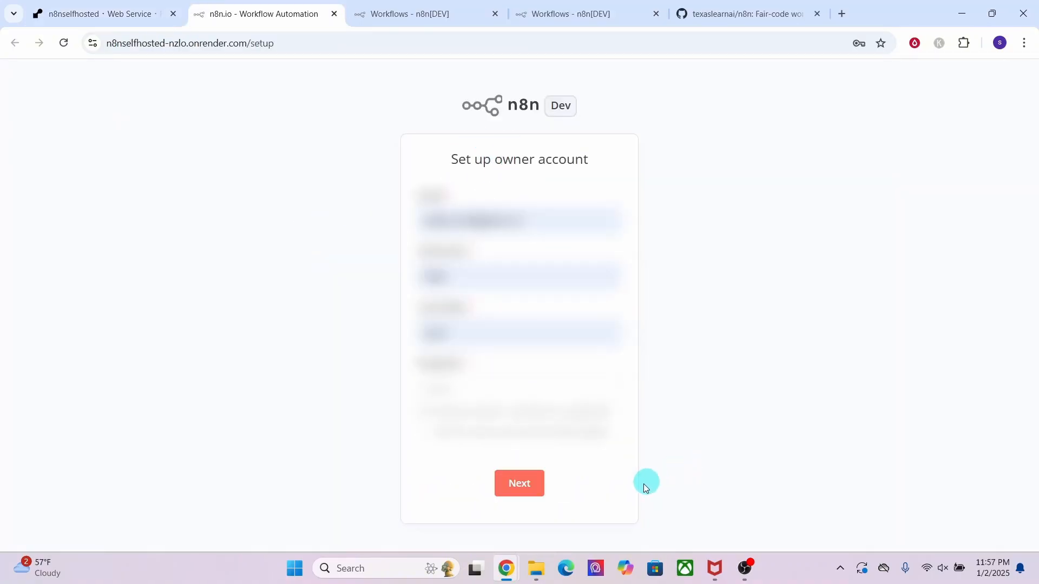
Submit the owner account setup with the account password, continue past the customization questions and close the license key offer
left_click(514, 487)
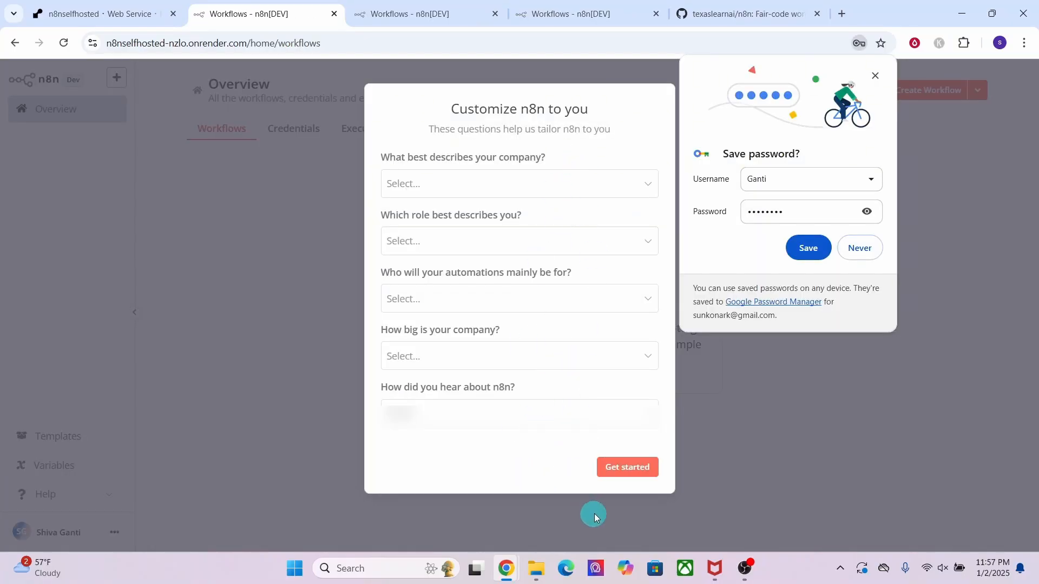
left_click(612, 468)
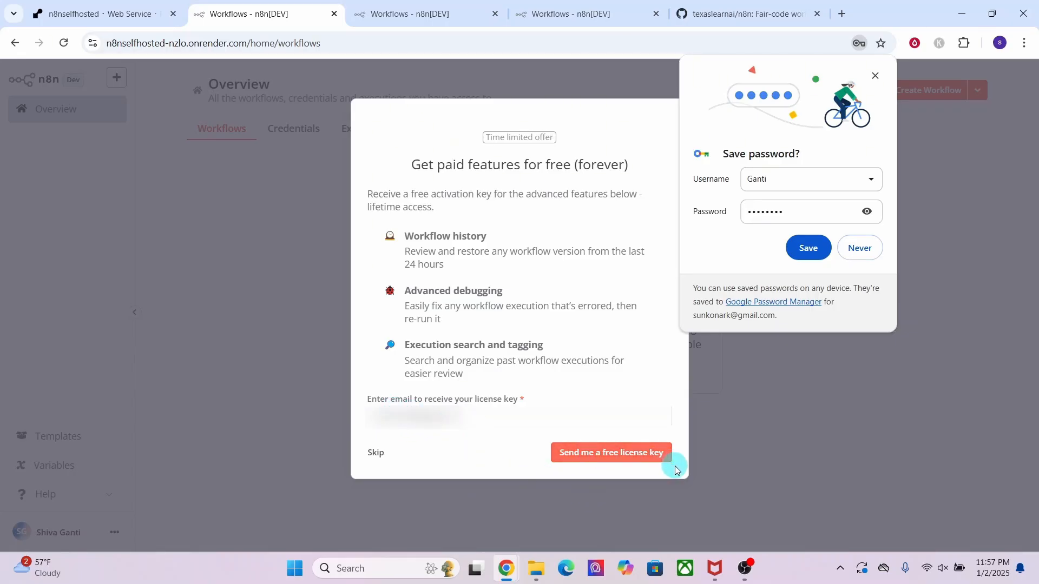
left_click(667, 457)
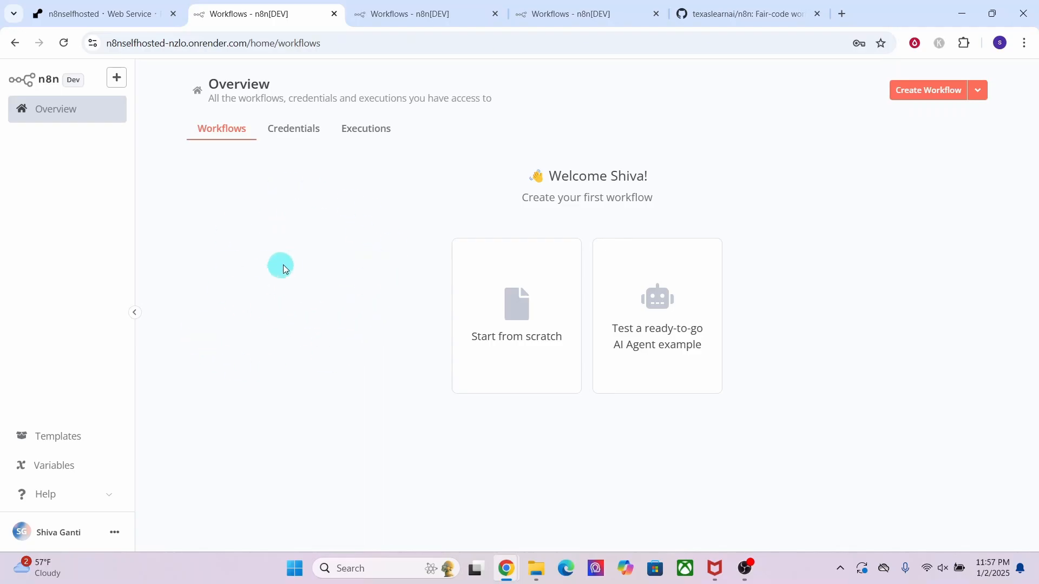
Create and save a manual-trigger workflow named sample, and return to the workflow overview
left_click(922, 92)
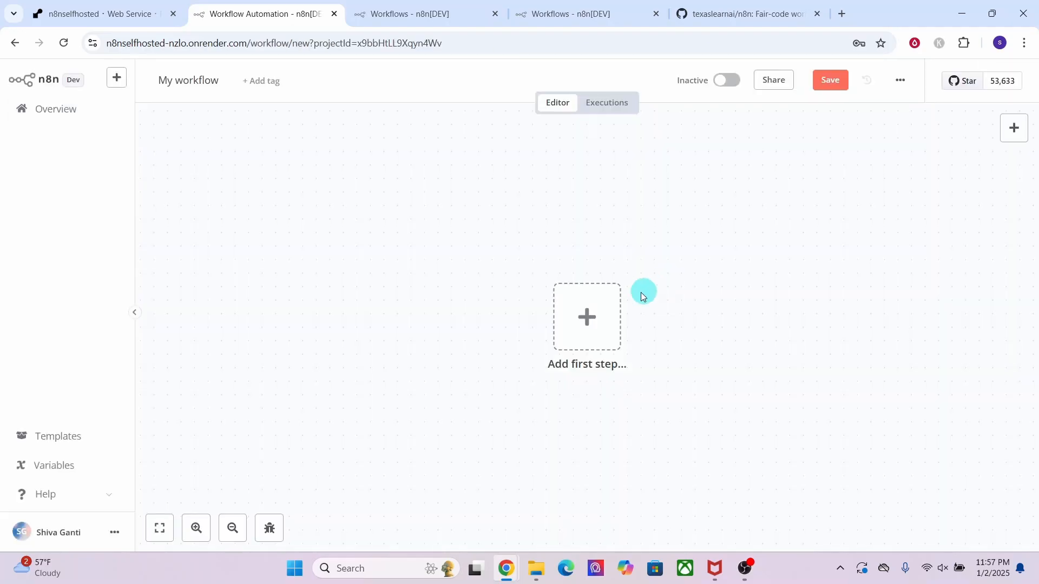
left_click(585, 326)
left_click(796, 218)
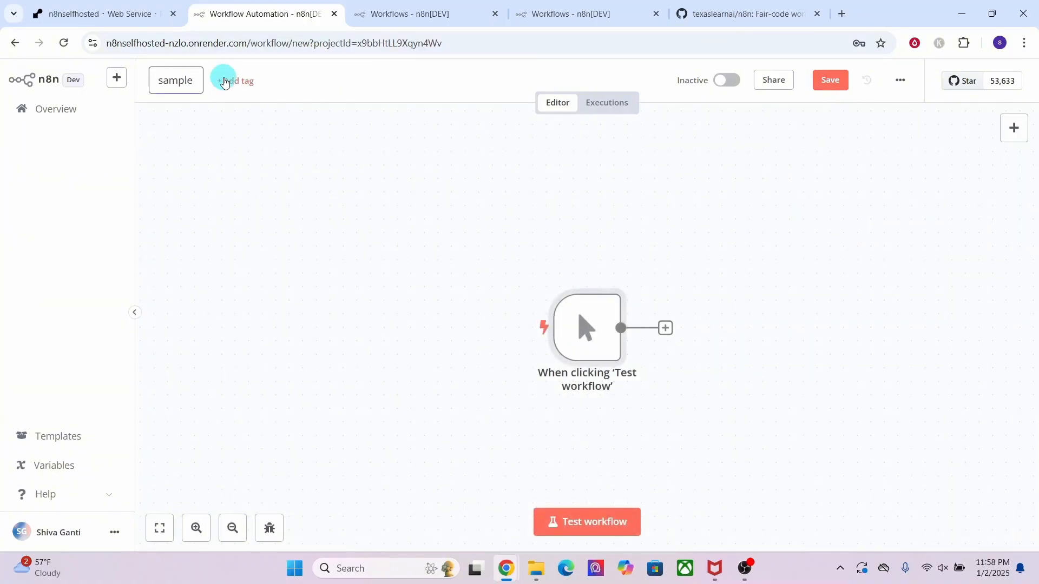
left_click(224, 81)
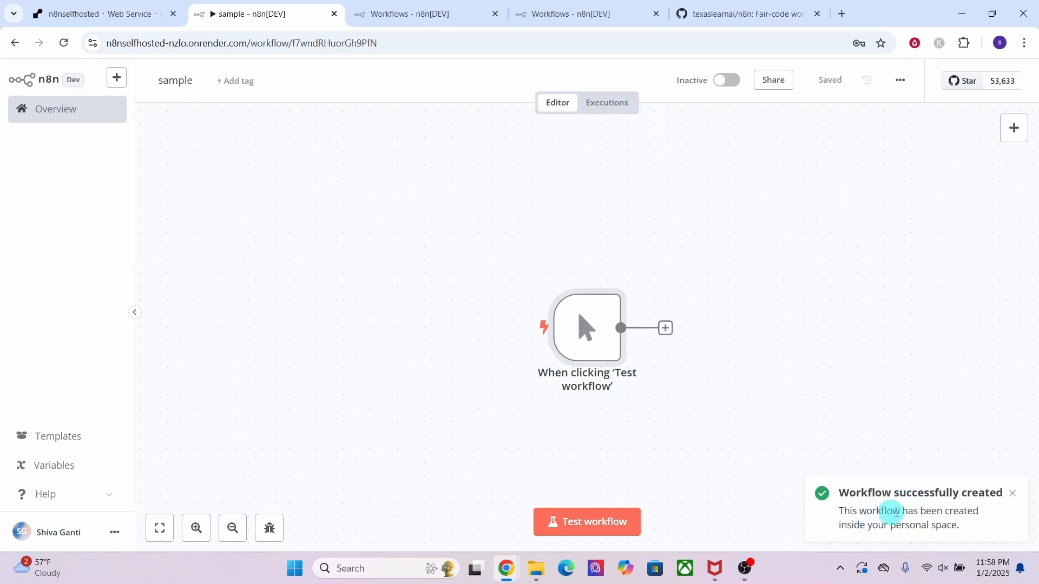
left_click(46, 111)
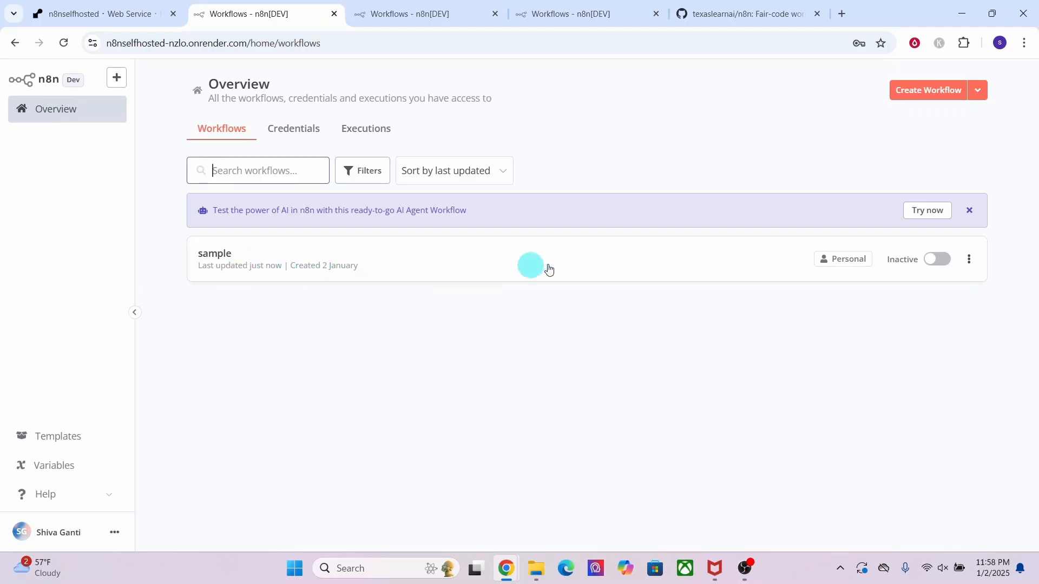
Switch to Render, redeploy n8nselfhosted from the latest commit and open its URL to check the saved workflow
left_click(72, 17)
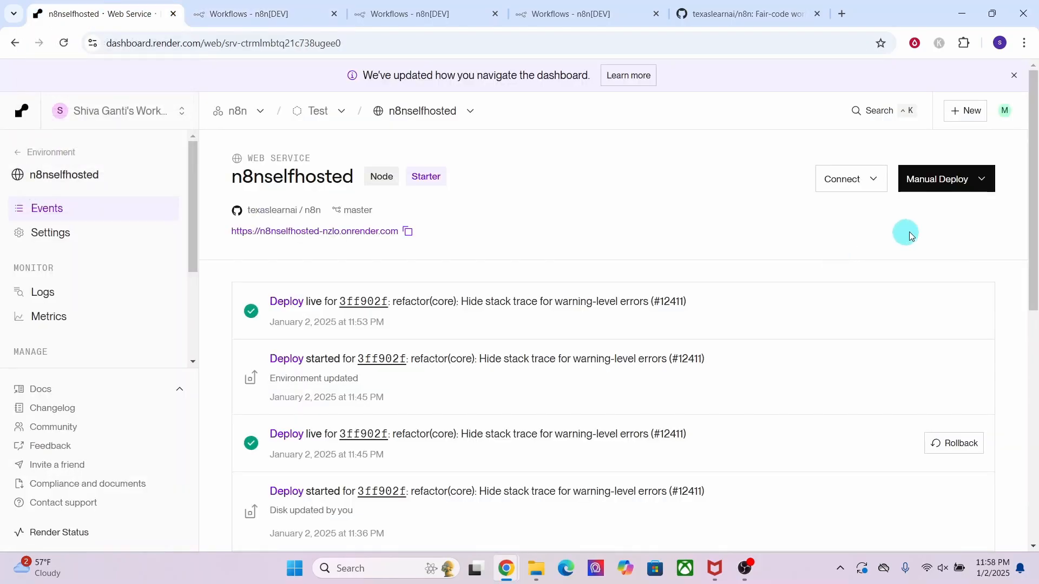
left_click(957, 184)
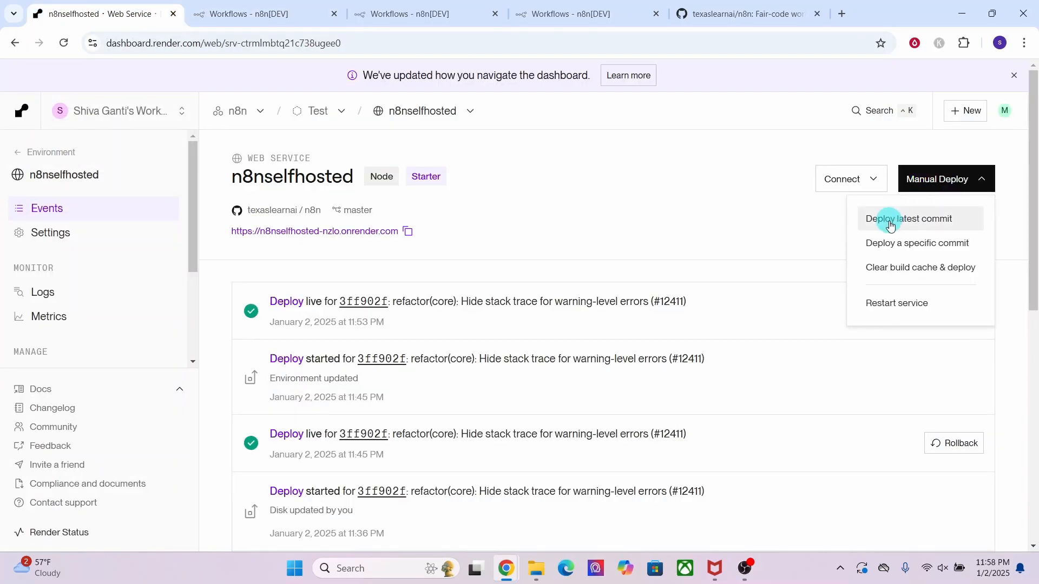
left_click(890, 226)
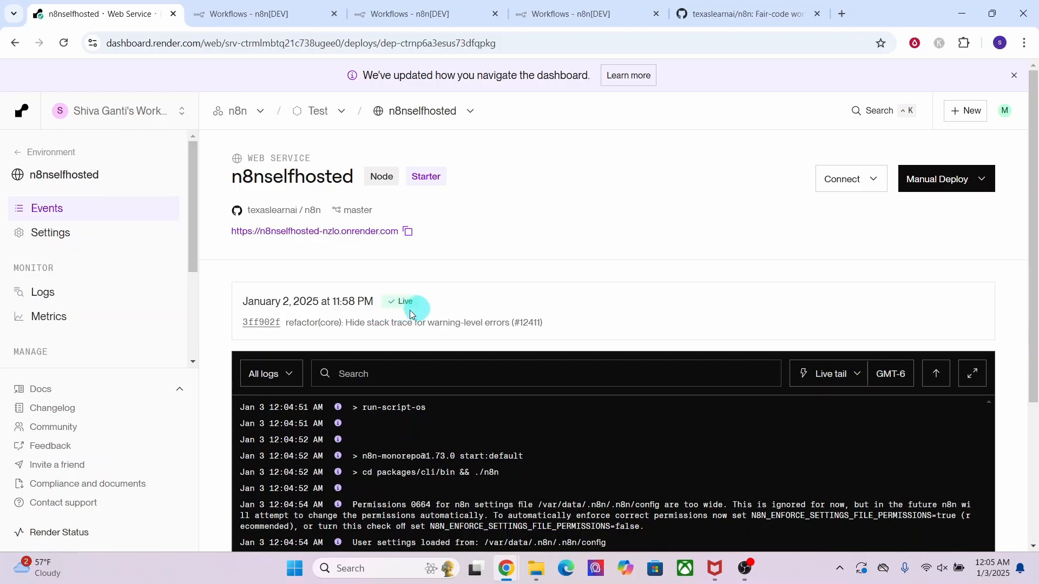
left_click(343, 233)
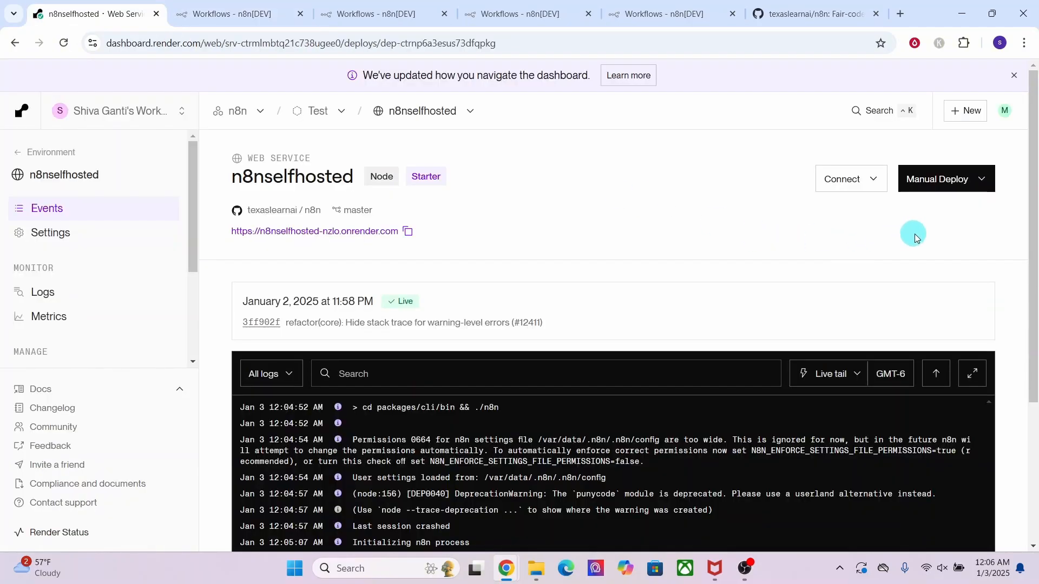
Show the manual deployment options, and switch to the forked n8n repository on GitHub
left_click(983, 184)
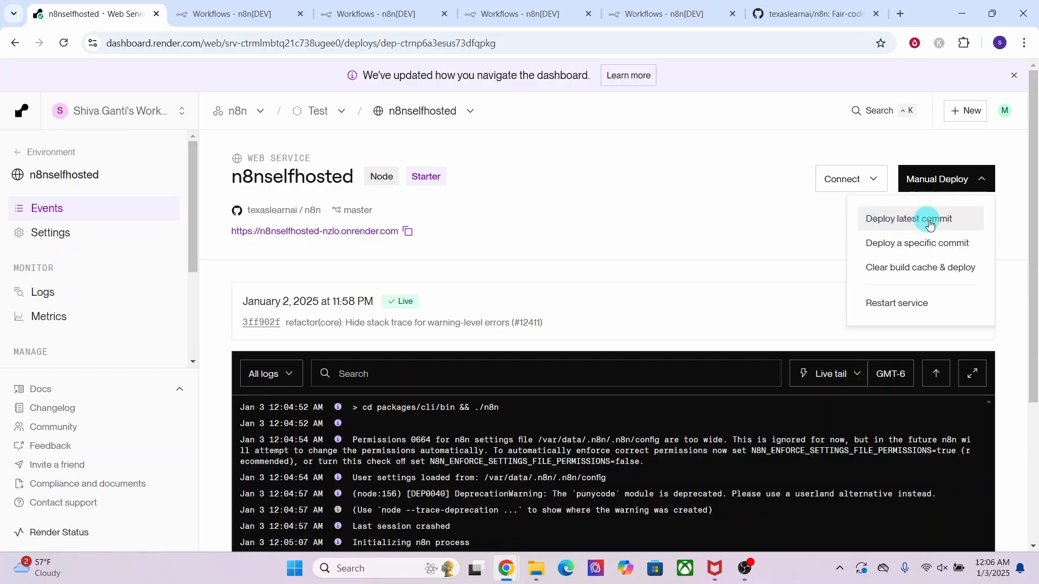
left_click(775, 15)
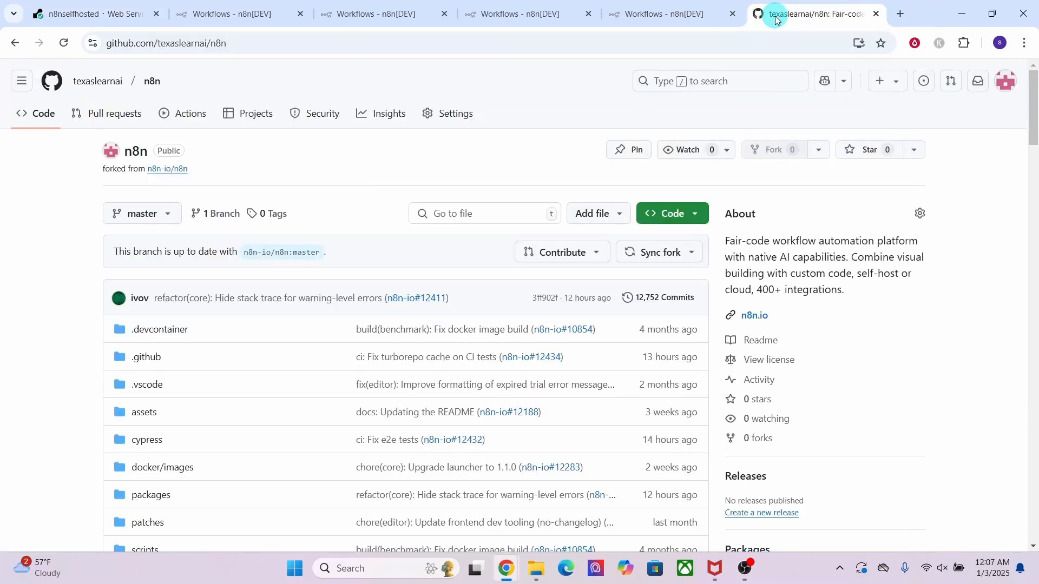